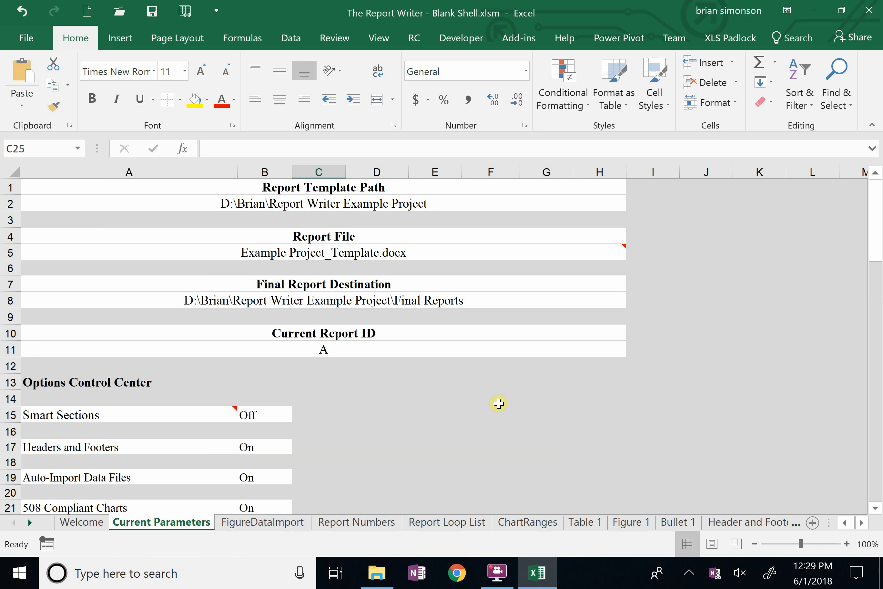
# Open the FigureDataImport sheet and inspect the formula behind the results folder path.
pyautogui.click(279, 525)
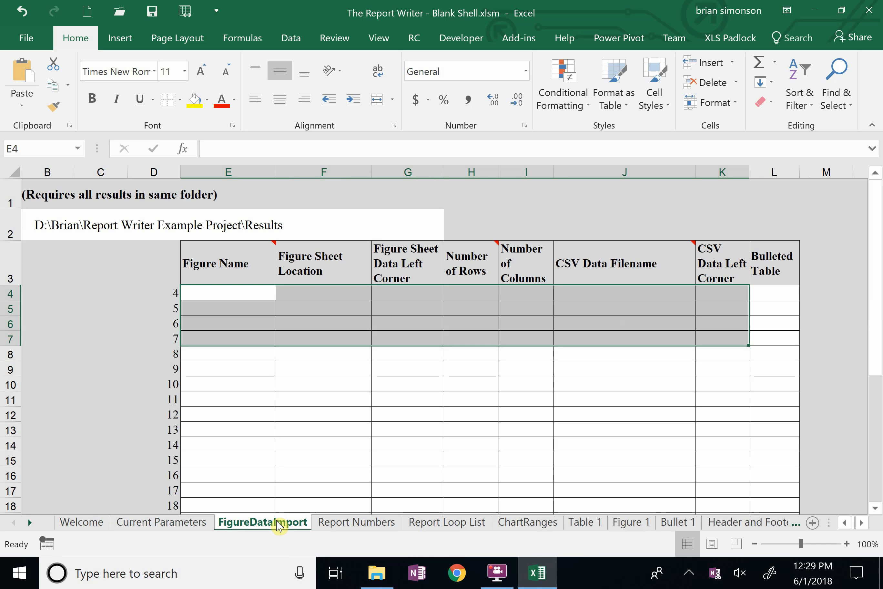
pyautogui.click(374, 451)
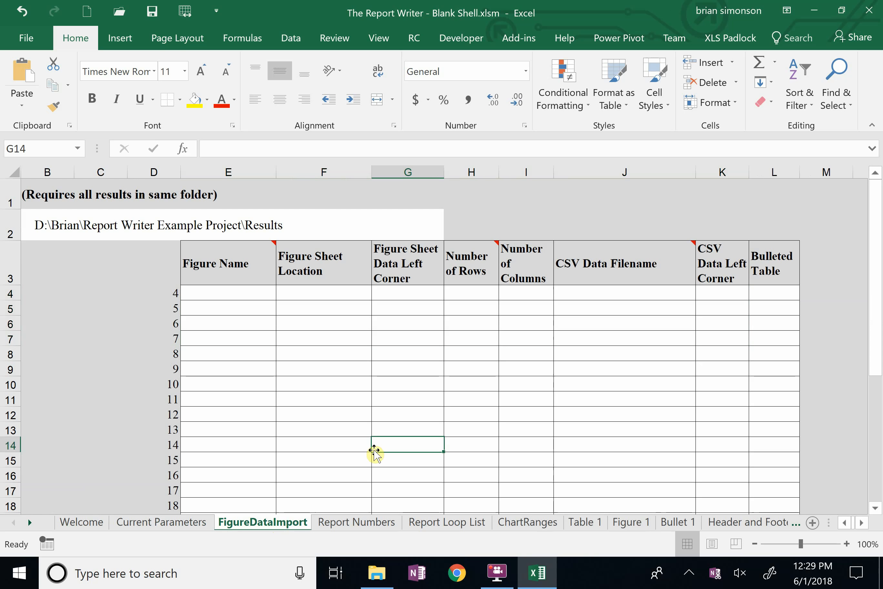
pyautogui.click(70, 232)
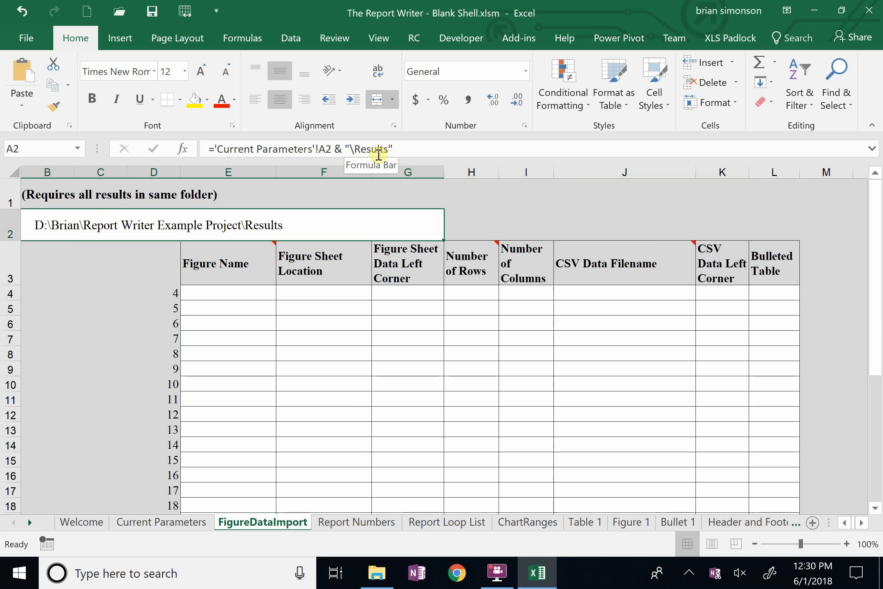
# Switch to File Explorer, open the project's Results folder and view the contents of CompA_Table1.csv.
pyautogui.click(384, 575)
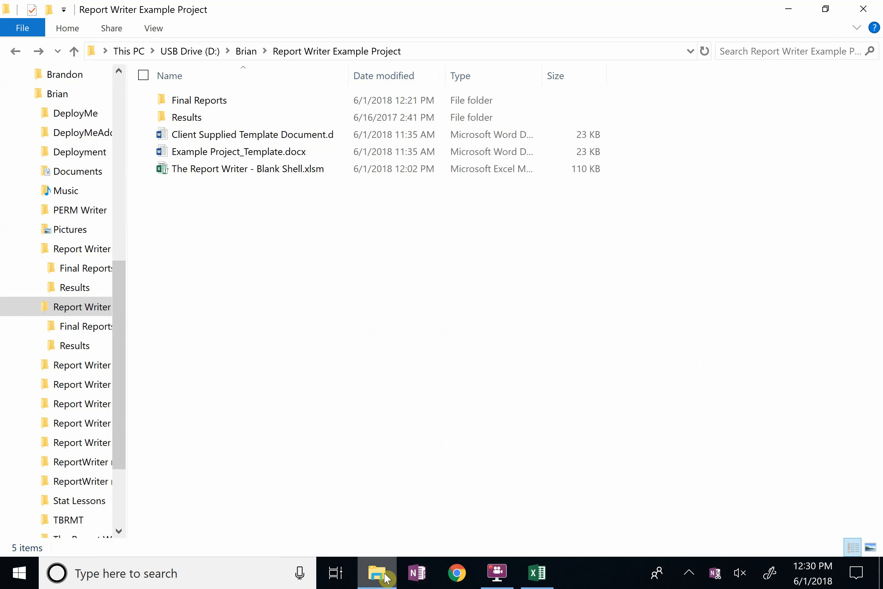
pyautogui.doubleClick(188, 119)
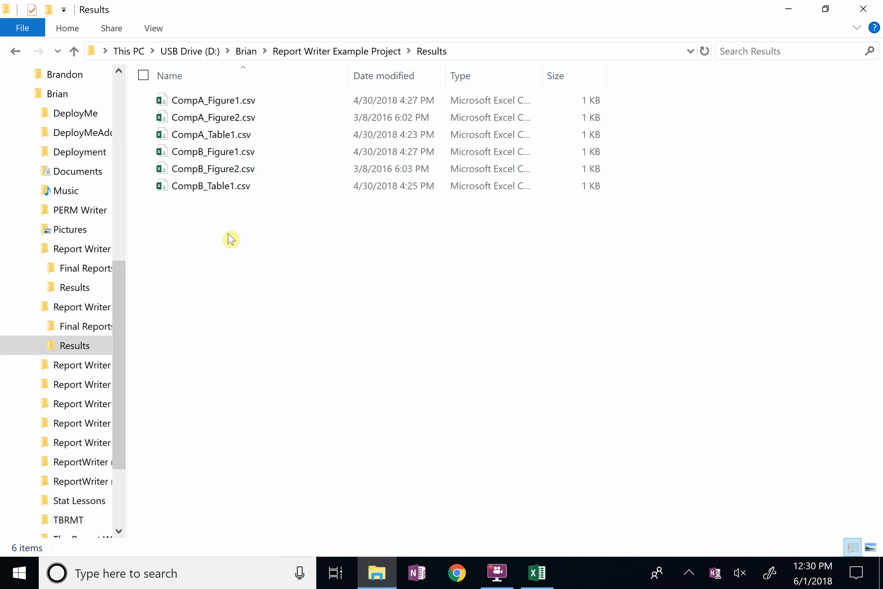
pyautogui.click(193, 136)
pyautogui.hotkey('alt', 'Tab')
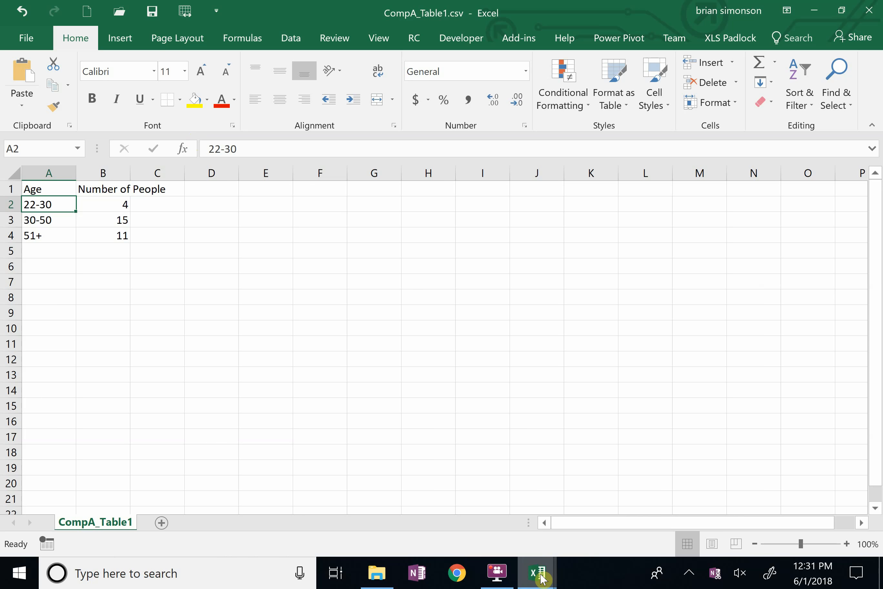
# Return to the Report Writer workbook and enter Table 1 as both Figure Name and Figure Sheet Location in row 4.
pyautogui.moveTo(542, 579)
pyautogui.click(449, 438)
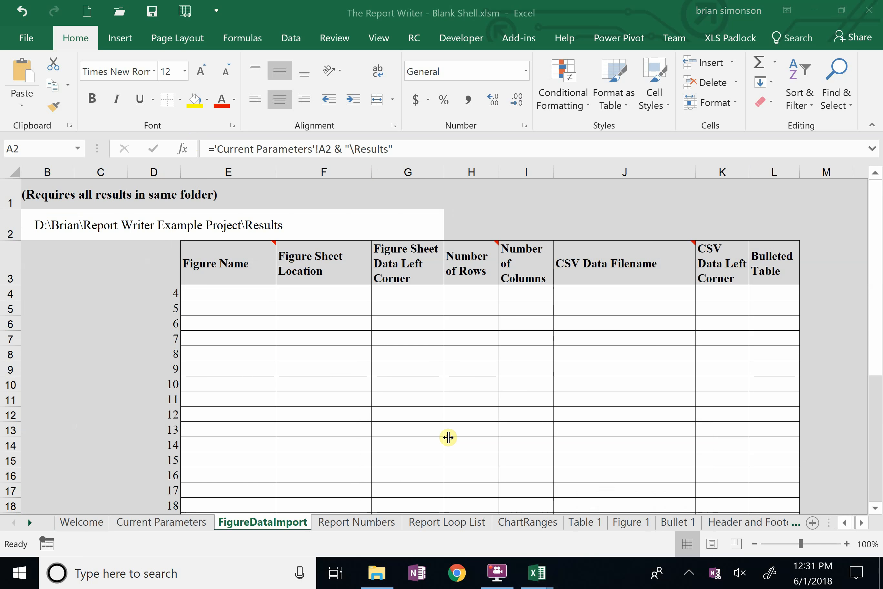
pyautogui.click(220, 294)
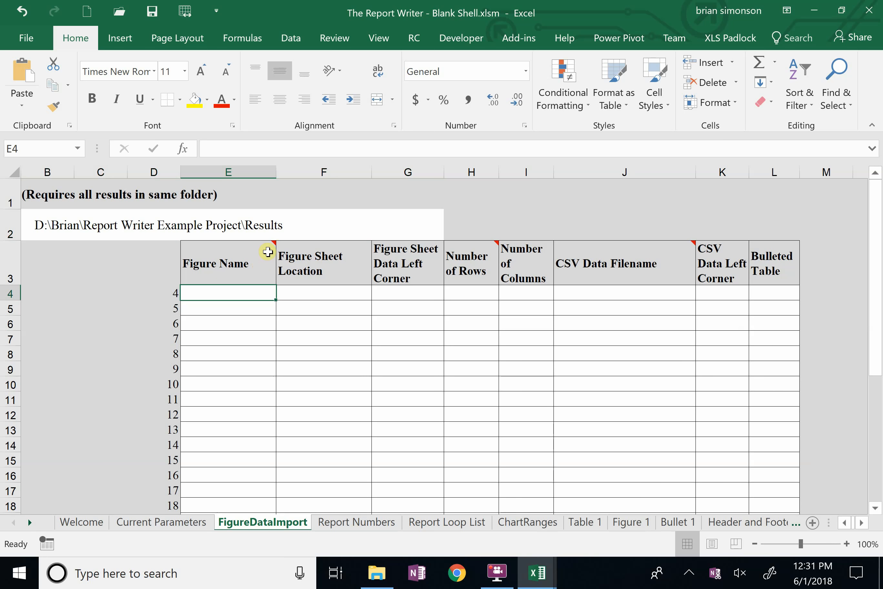
pyautogui.moveTo(273, 244)
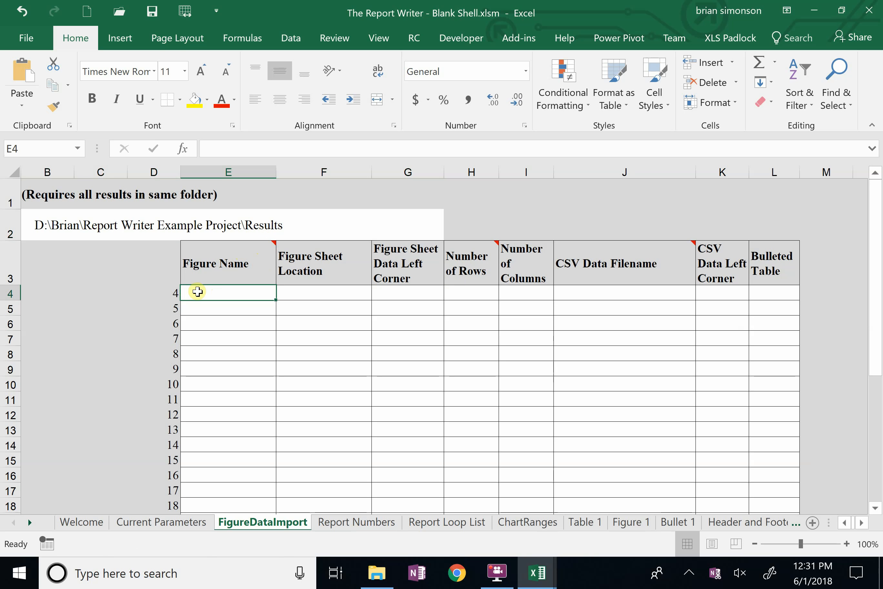
pyautogui.write('Table 1')
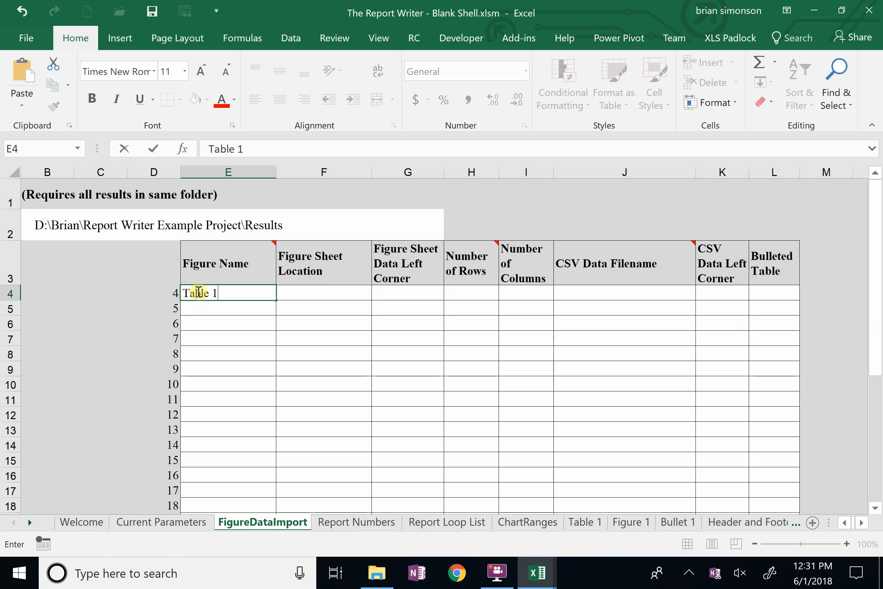
pyautogui.press('Tab')
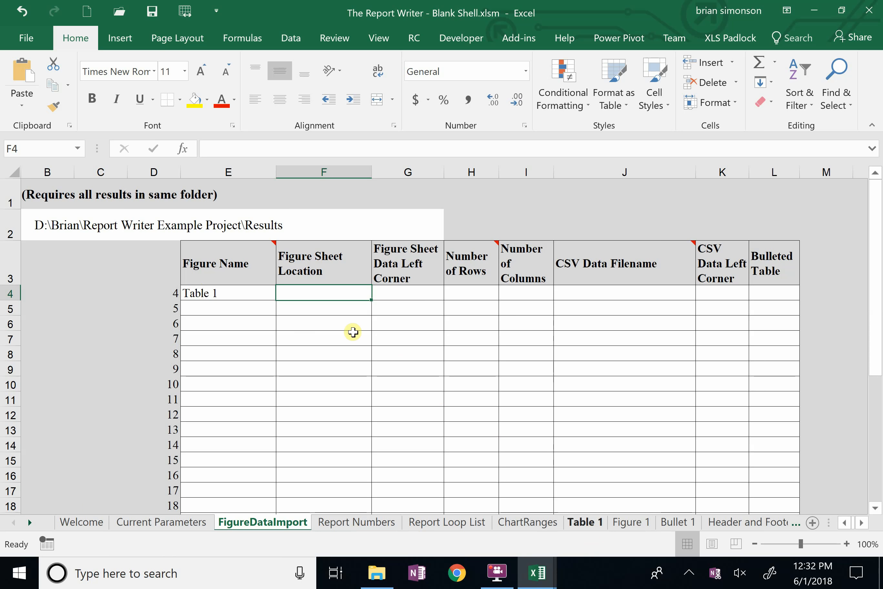
pyautogui.write('Table')
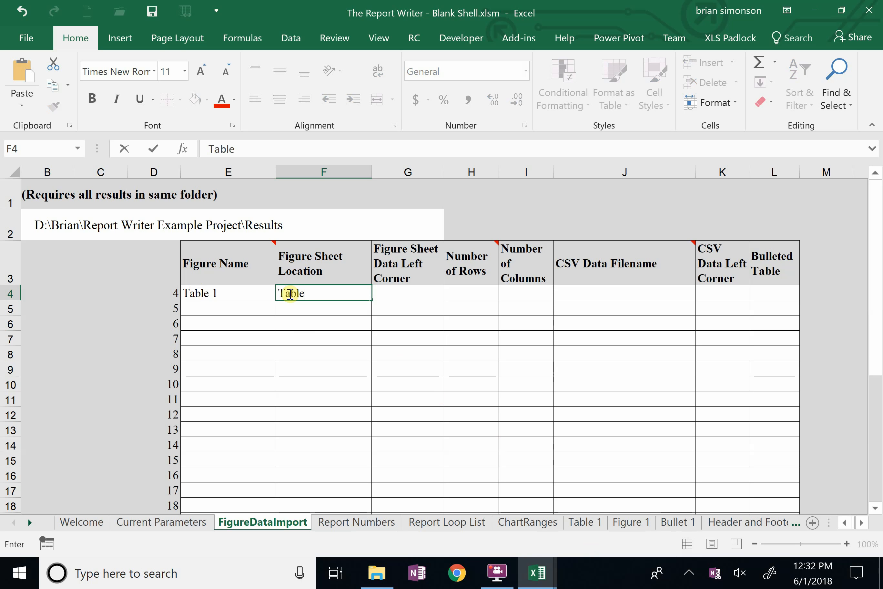
pyautogui.write(' 1')
pyautogui.press('Return')
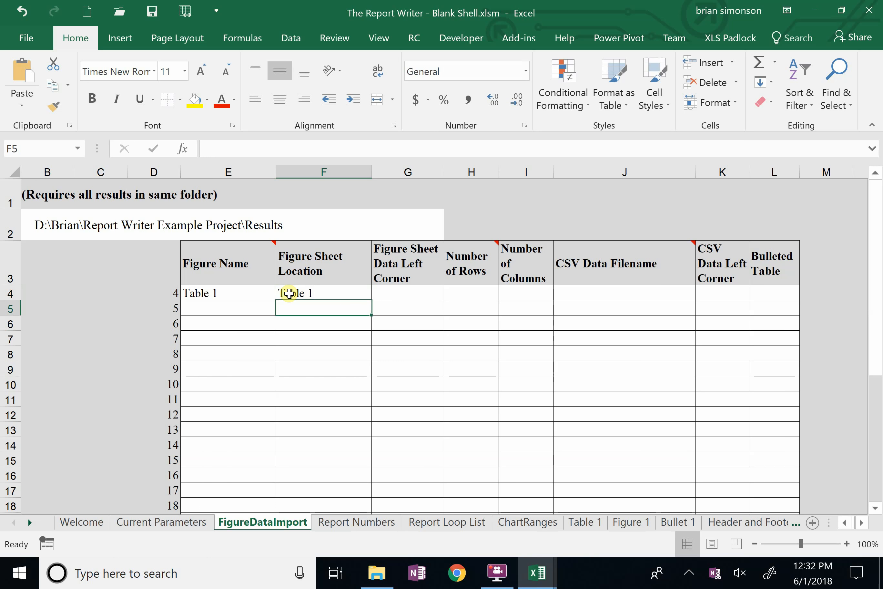
# Examine the Table 1 sheet to locate the upper-left cell of the yellow data area.
pyautogui.doubleClick(407, 264)
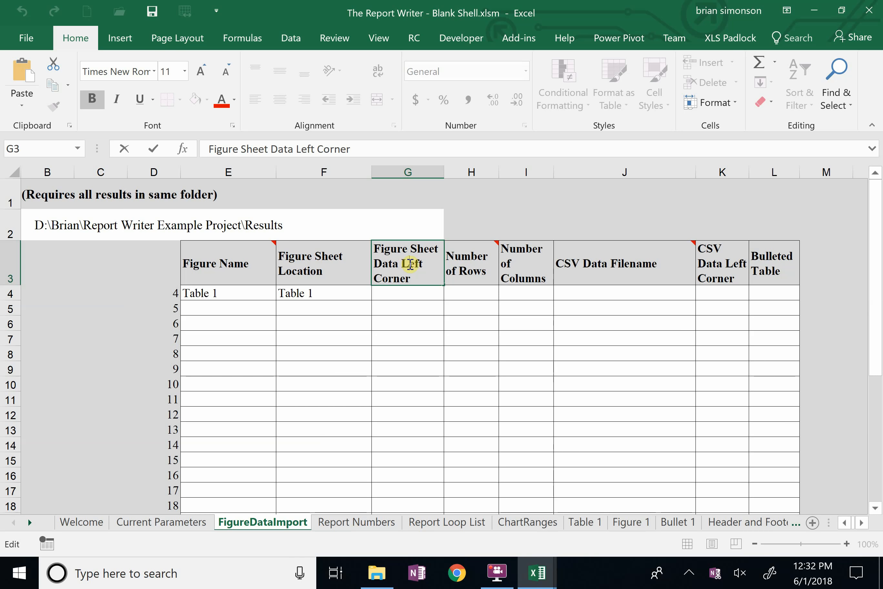
pyautogui.click(587, 527)
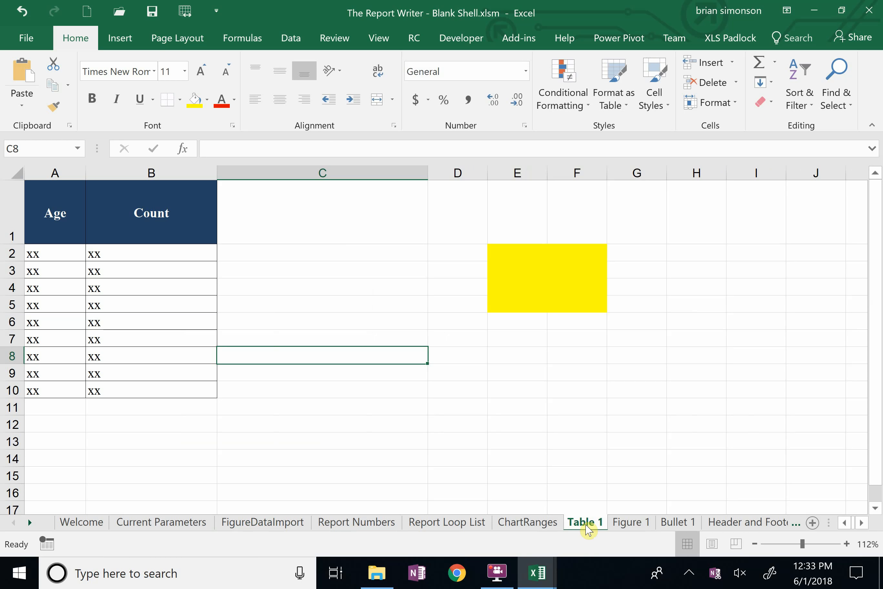
pyautogui.click(510, 249)
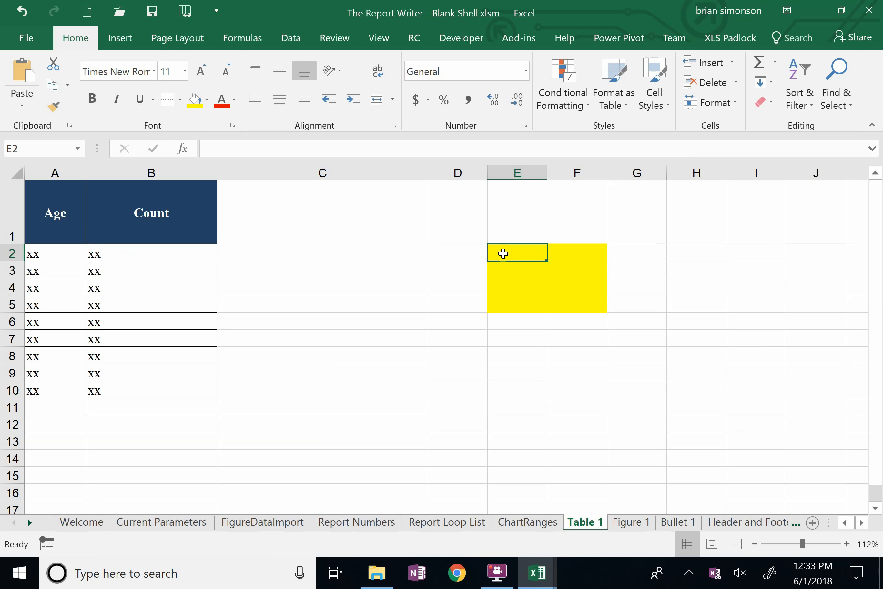
# On the FigureDataImport sheet, set Table 1's Figure Sheet Data Left Corner to $E$2.
pyautogui.click(238, 522)
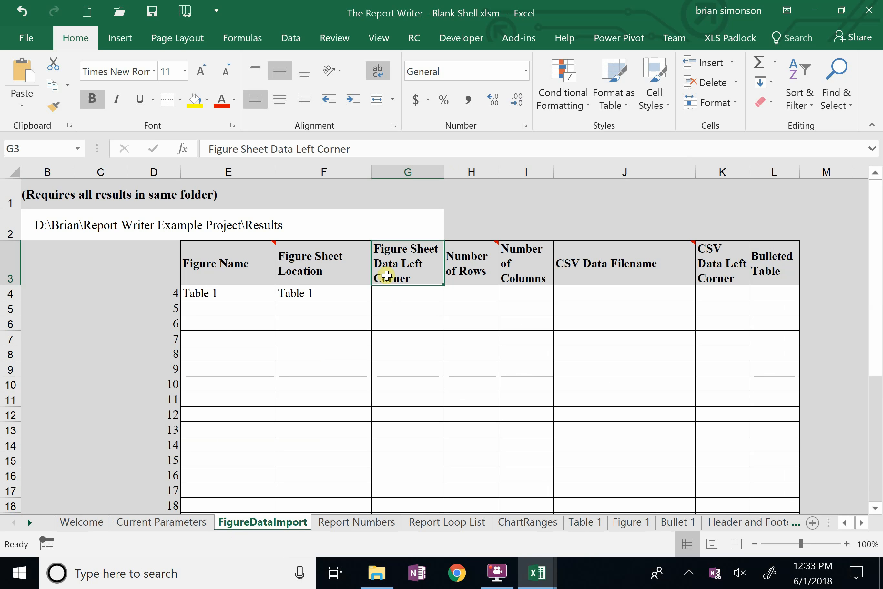
pyautogui.click(390, 294)
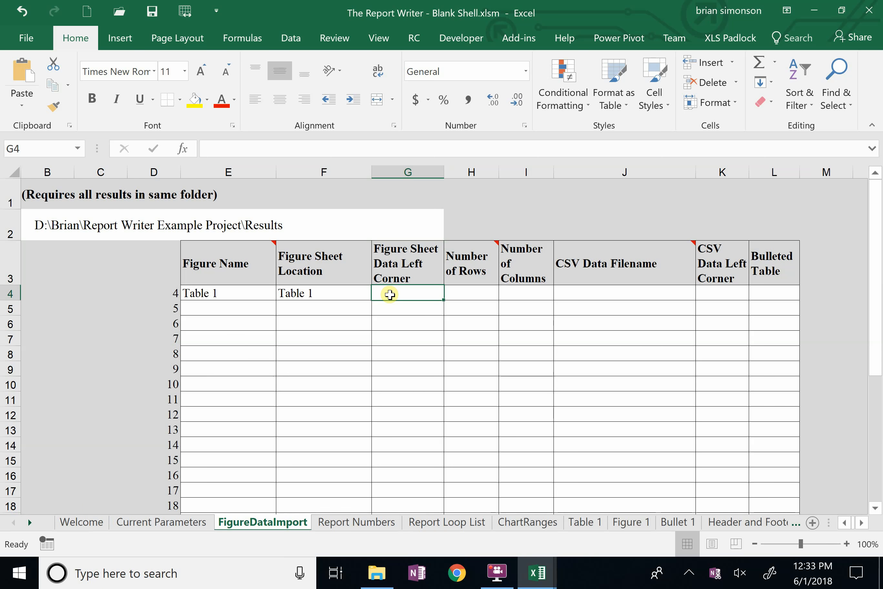
pyautogui.write('E')
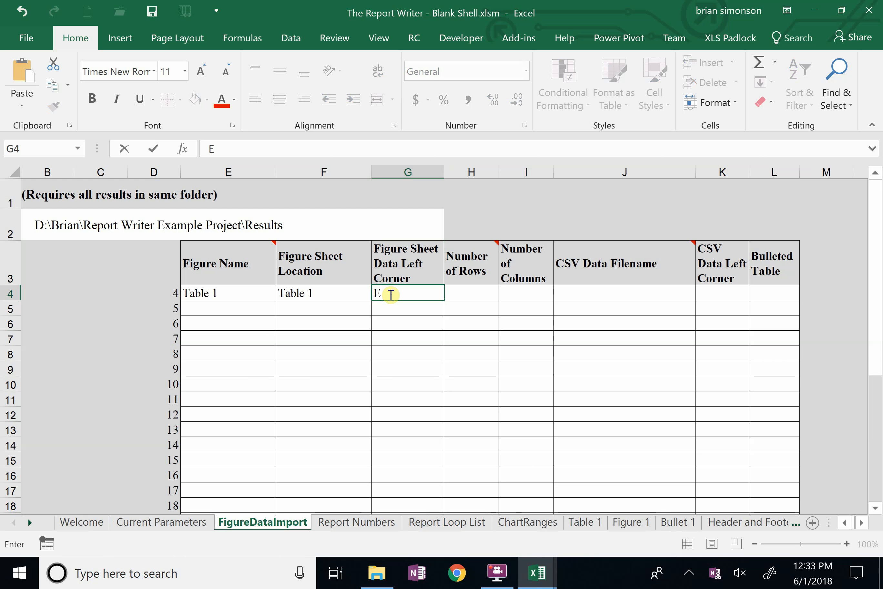
pyautogui.press('BackSpace')
pyautogui.write('$E$2')
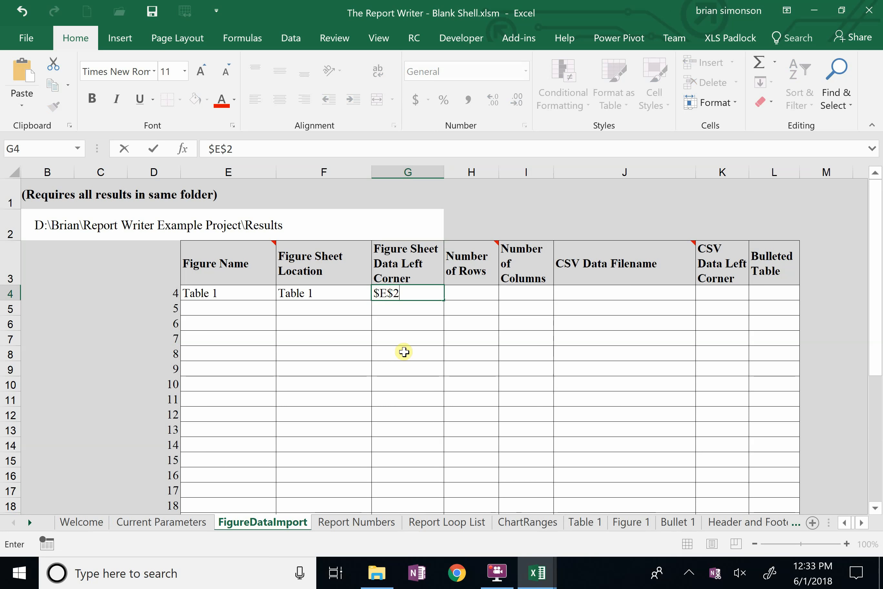
pyautogui.click(403, 352)
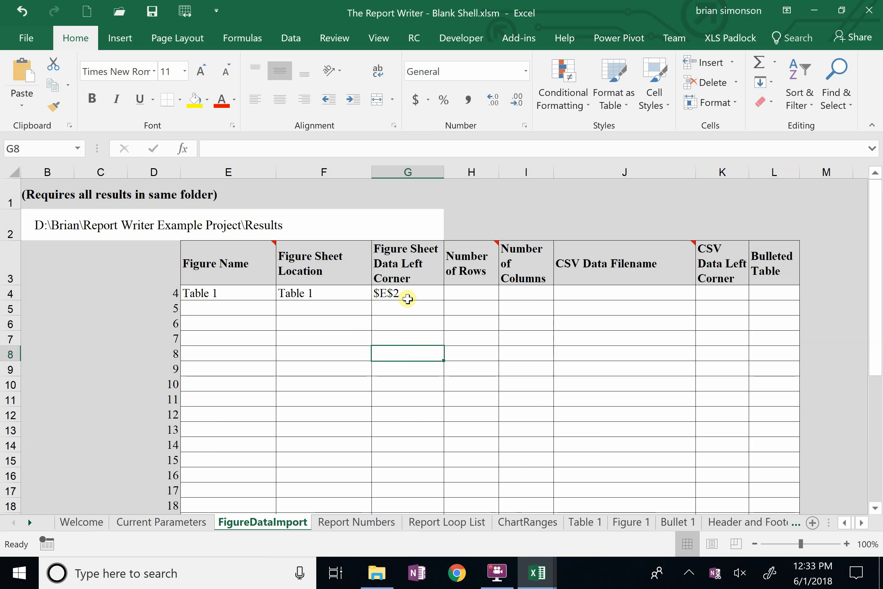
# Set the Table 1 entry's Number of Rows to 10 and Number of Columns to 2.
pyautogui.click(475, 291)
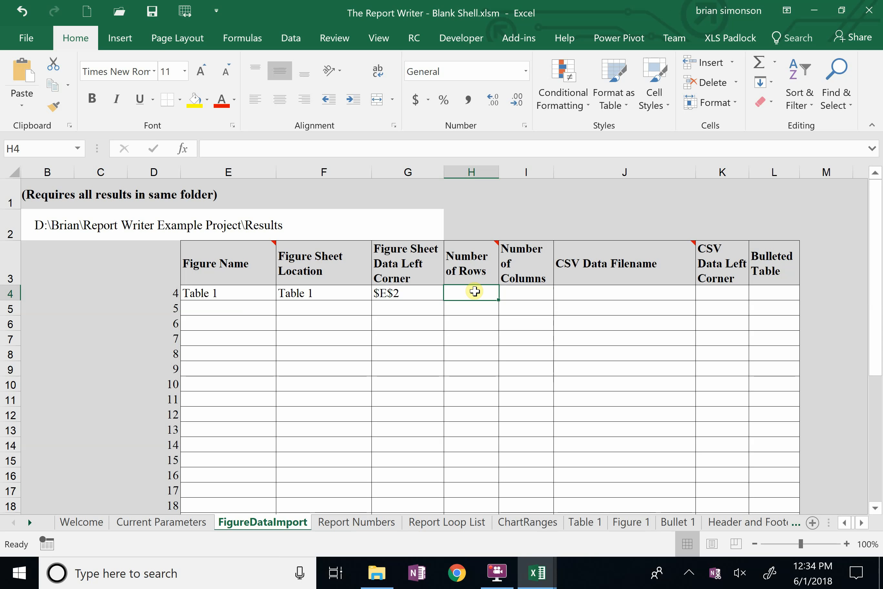
pyautogui.moveTo(495, 245)
pyautogui.write('10')
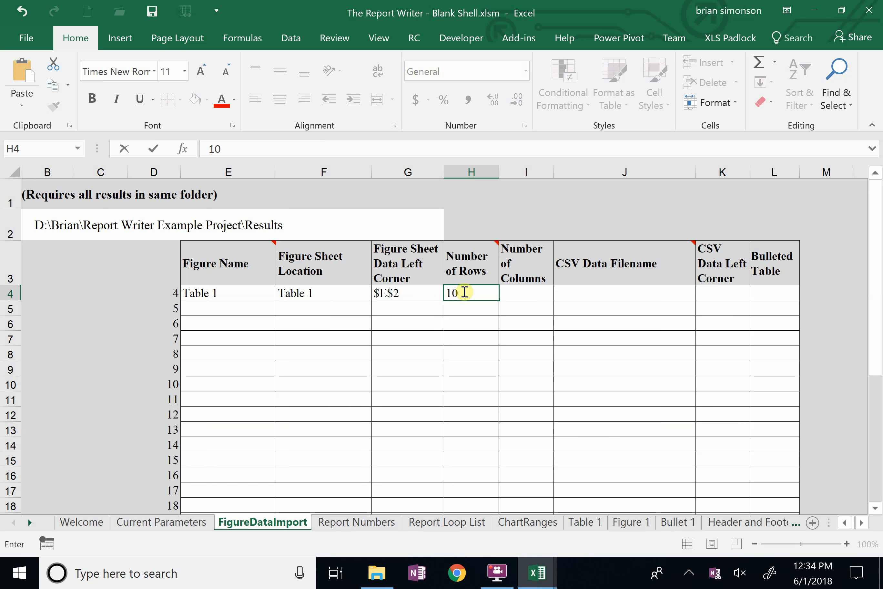
pyautogui.press('Return')
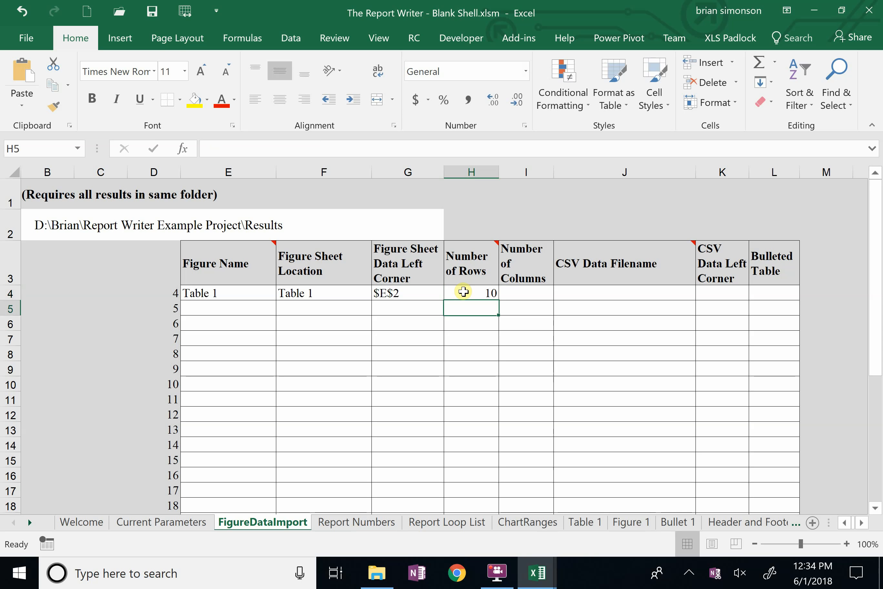
pyautogui.press('Right')
pyautogui.press('Up')
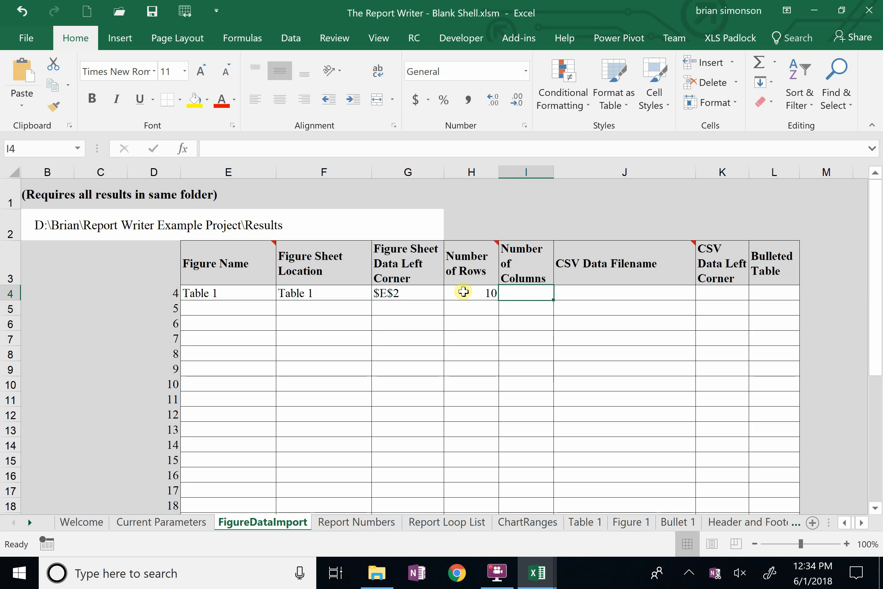
pyautogui.write('2')
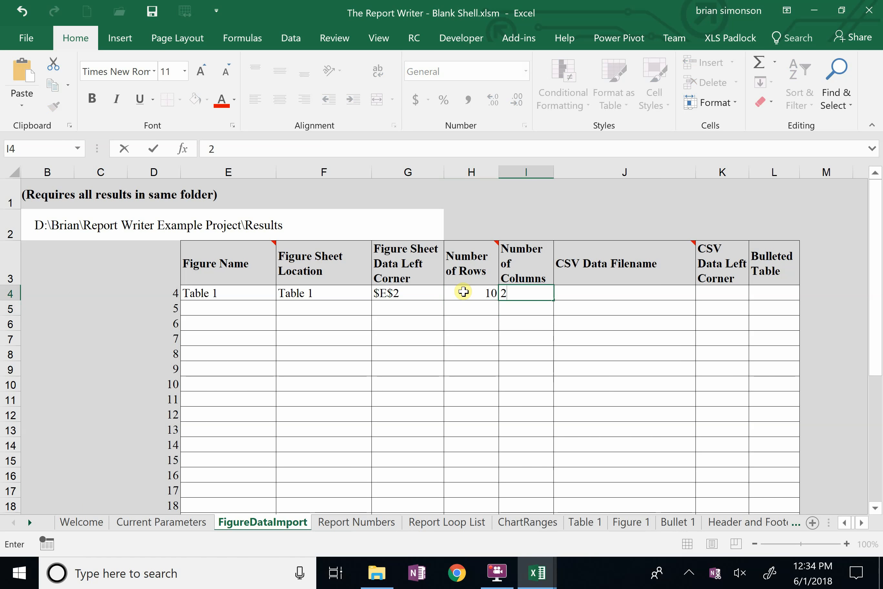
pyautogui.press('Tab')
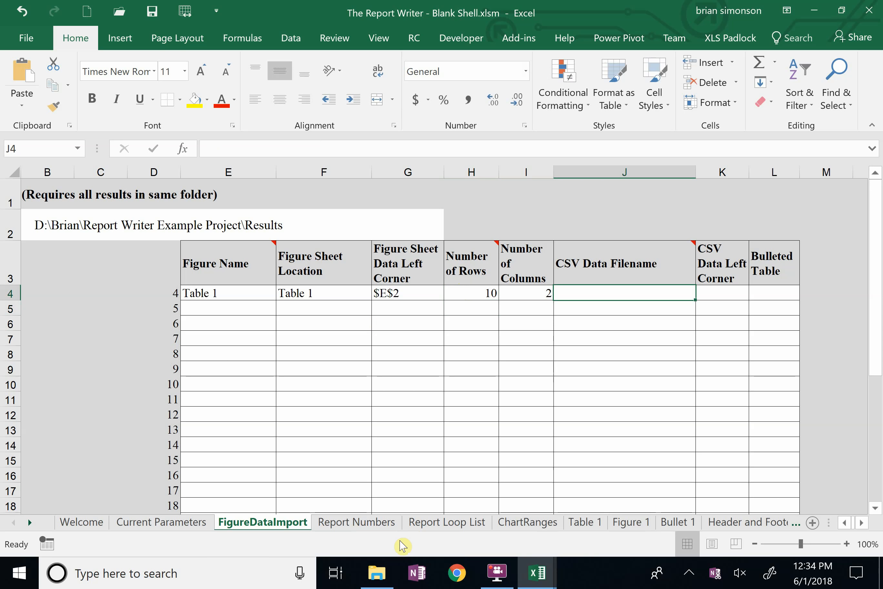
# Switch to File Explorer and copy the full file name CompA_Table1.csv, including its extension, from the Results folder.
pyautogui.click(375, 574)
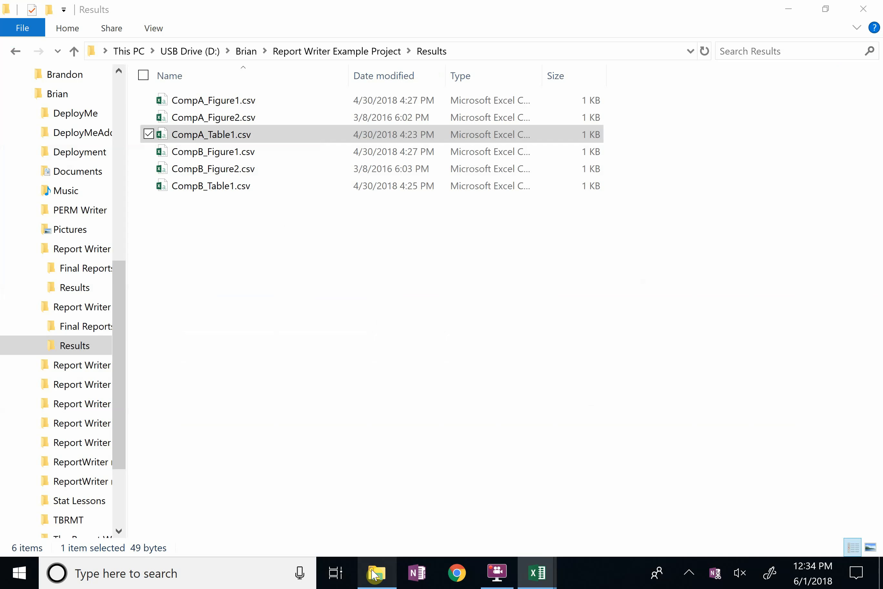
pyautogui.click(219, 140)
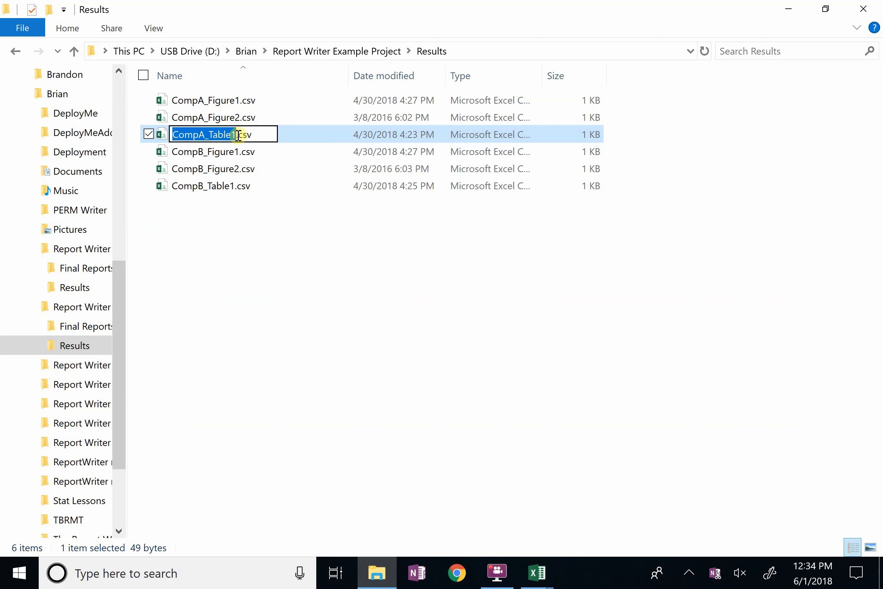
pyautogui.click(260, 134)
pyautogui.moveTo(260, 135); pyautogui.dragTo(171, 133)
pyautogui.hotkey('ctrl', 'c')
# Return to the Report Writer workbook and paste CompA_Table1.csv as the CSV Data Filename for Table 1.
pyautogui.moveTo(533, 566)
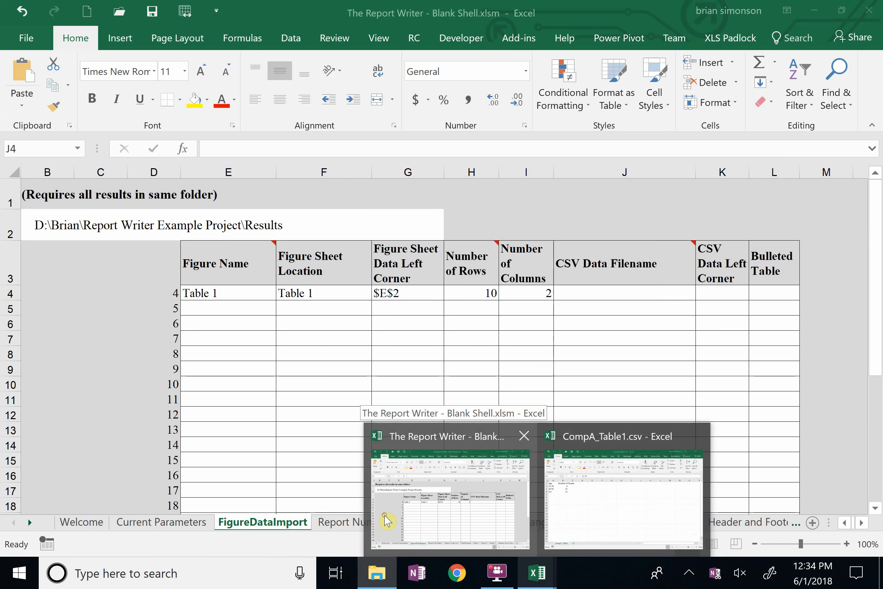
pyautogui.click(388, 520)
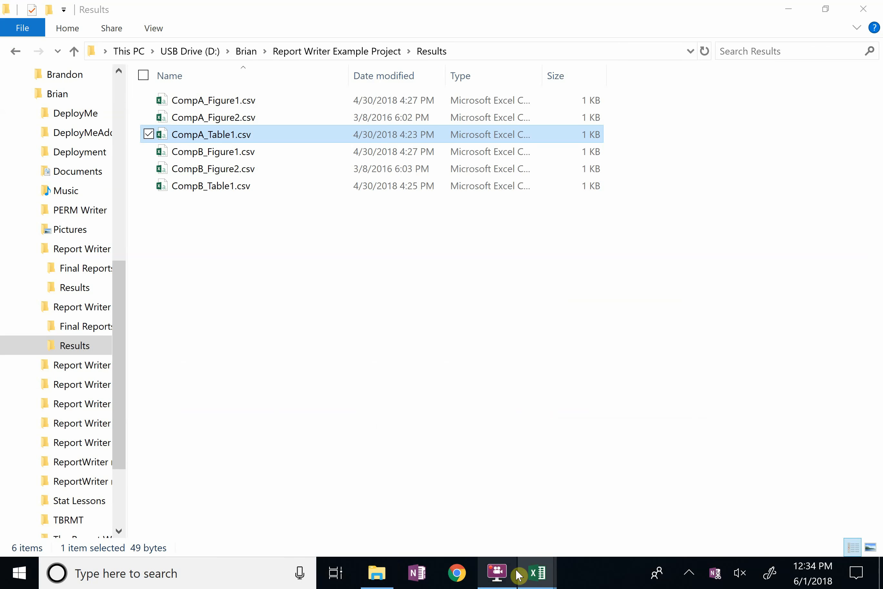
pyautogui.moveTo(534, 574)
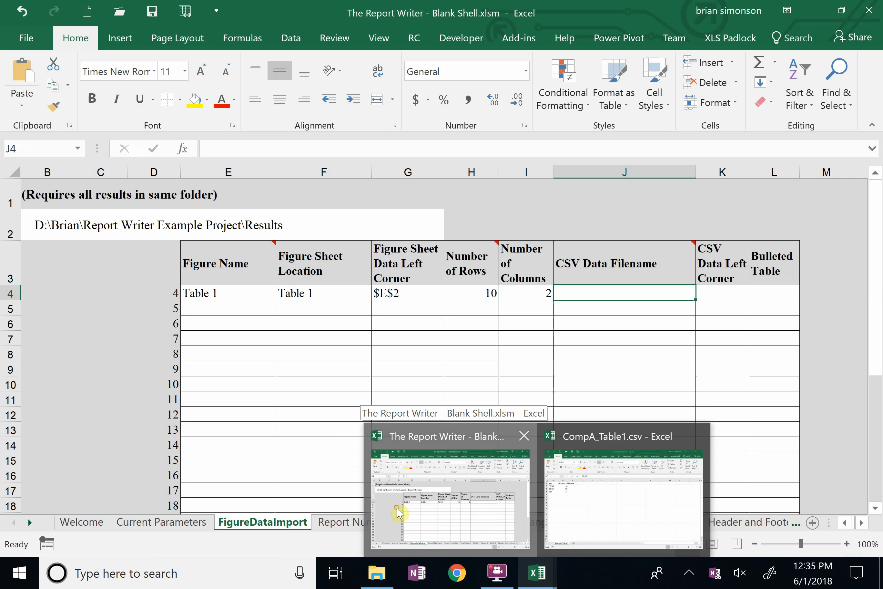
pyautogui.click(399, 511)
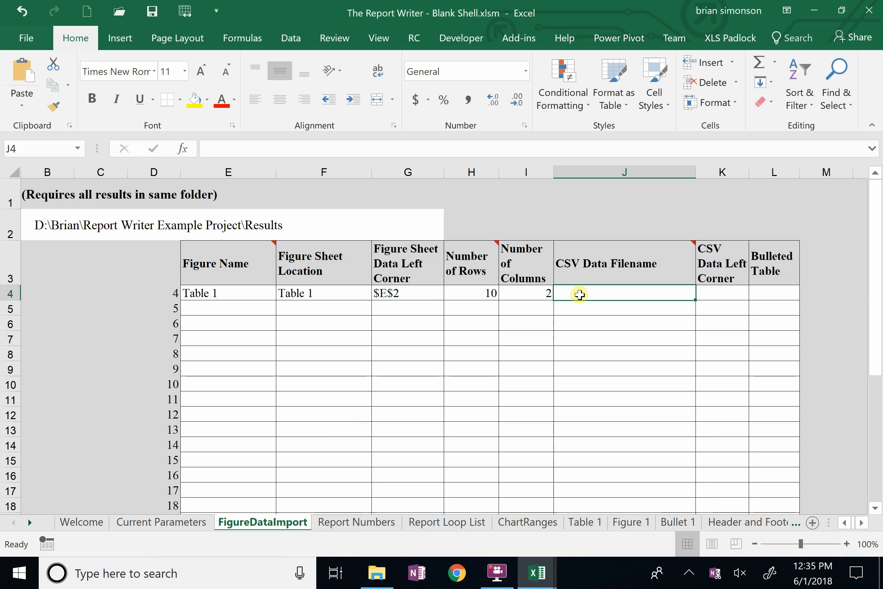
pyautogui.click(322, 152)
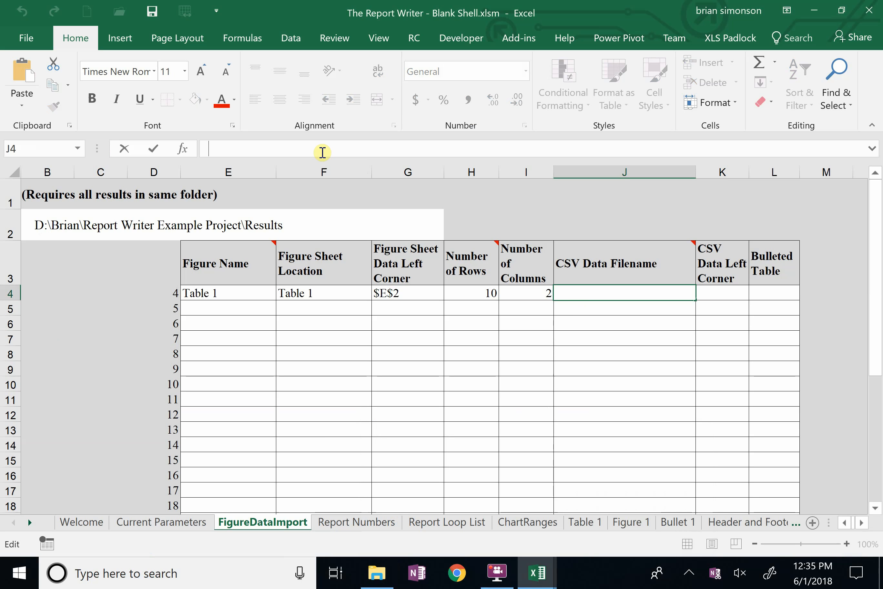
pyautogui.hotkey('ctrl', 'v')
pyautogui.press('Return')
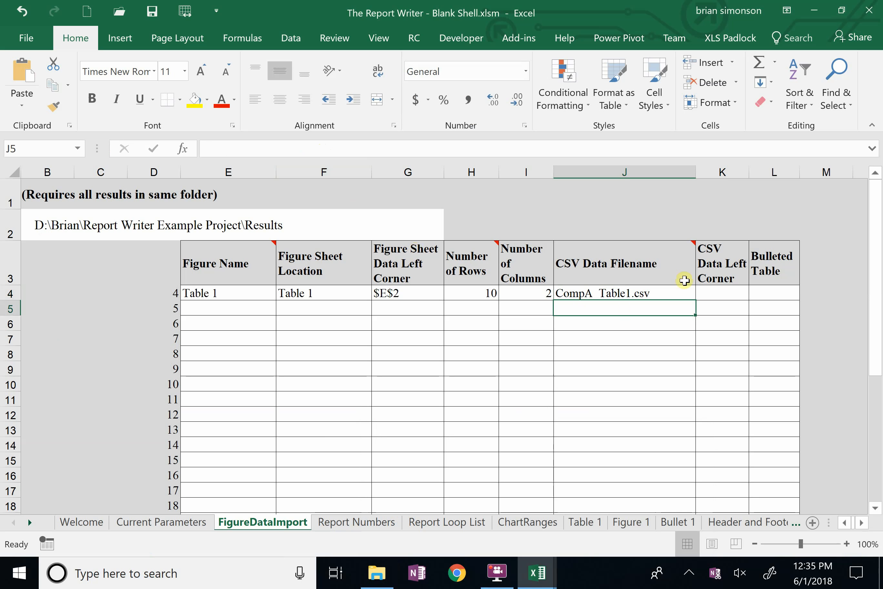
# Check where the data begins in CompA_Table1.csv, and set Table 1's CSV Data Left Corner to A2 on the FigureDataImport sheet.
pyautogui.click(712, 290)
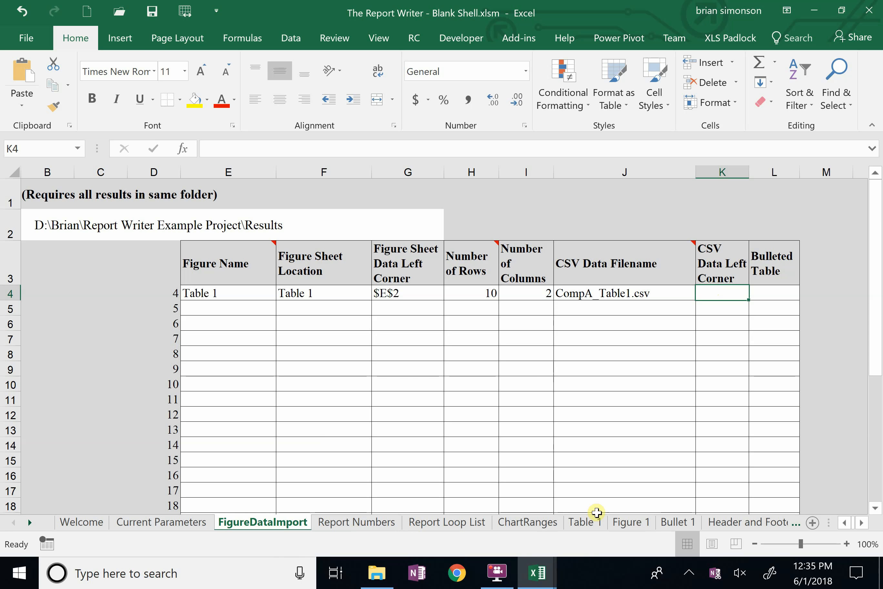
pyautogui.click(592, 524)
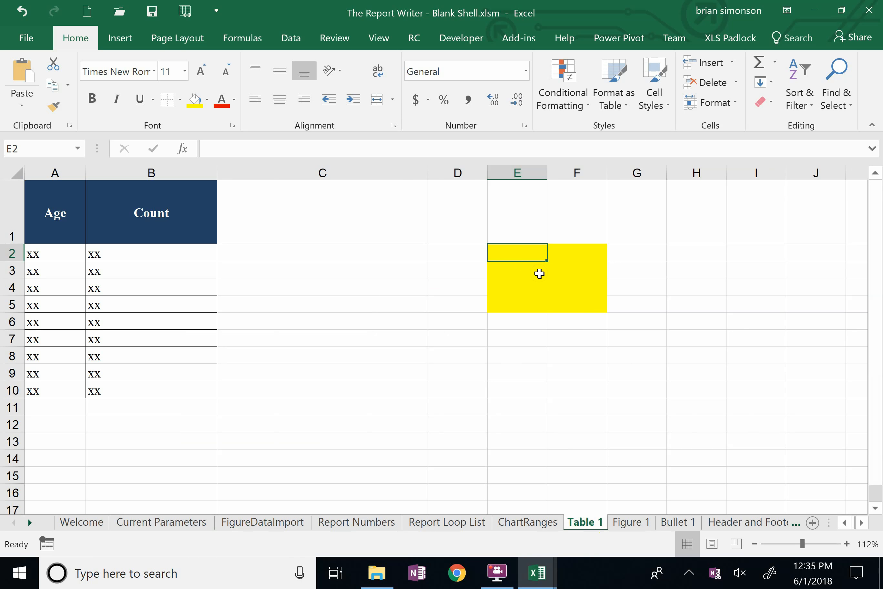
pyautogui.moveTo(537, 572)
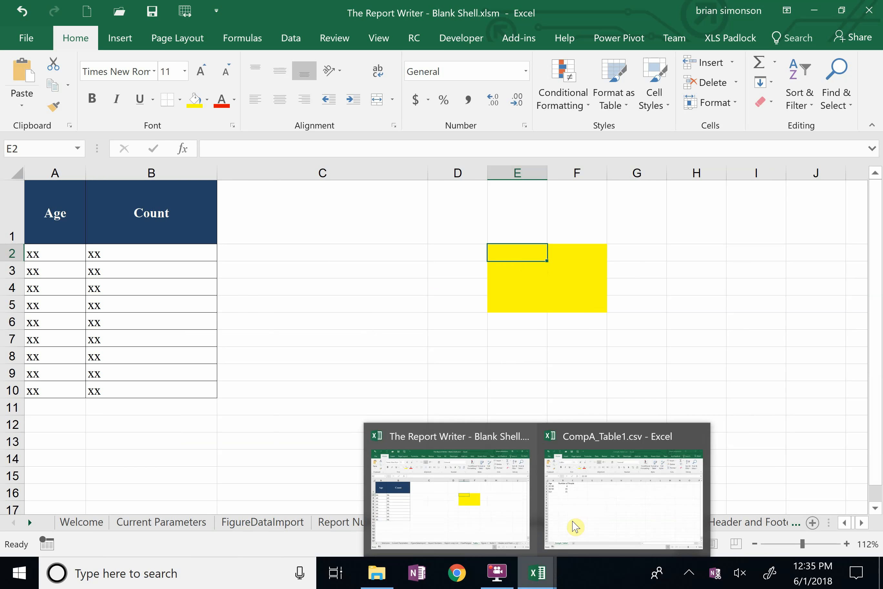
pyautogui.click(575, 527)
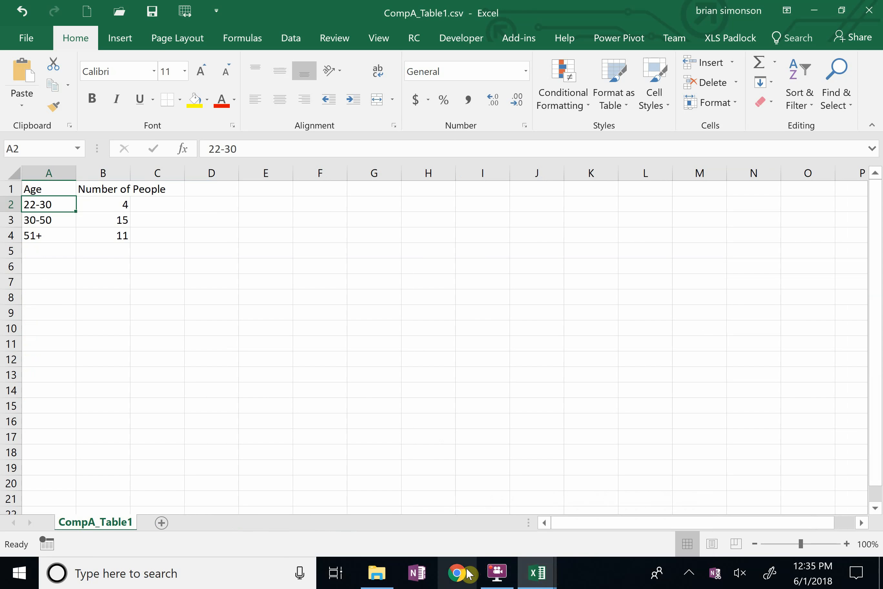
pyautogui.moveTo(536, 572)
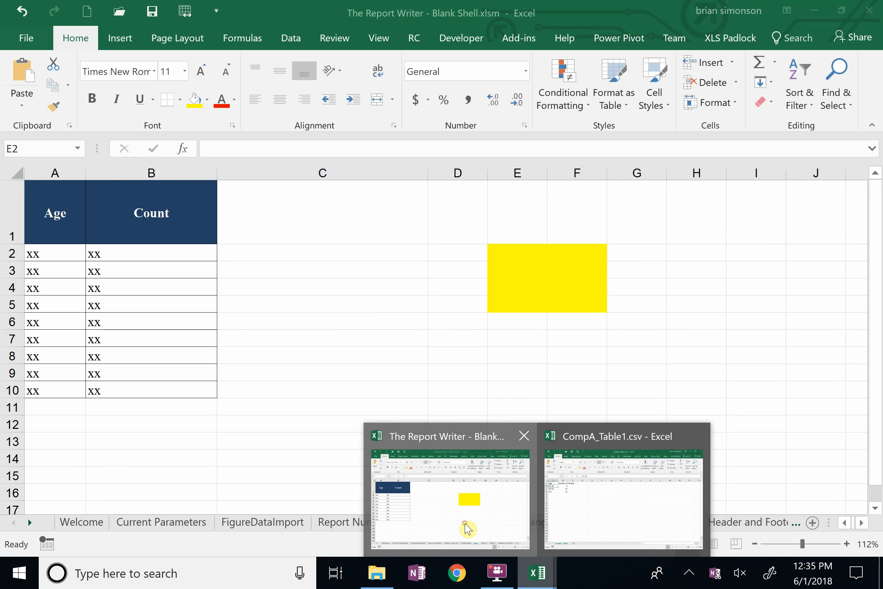
pyautogui.click(468, 528)
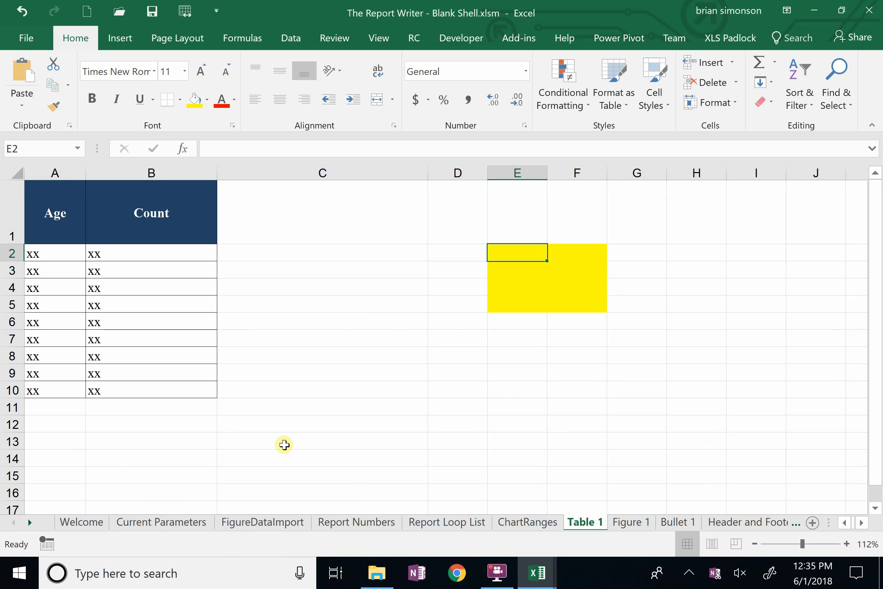
pyautogui.click(242, 529)
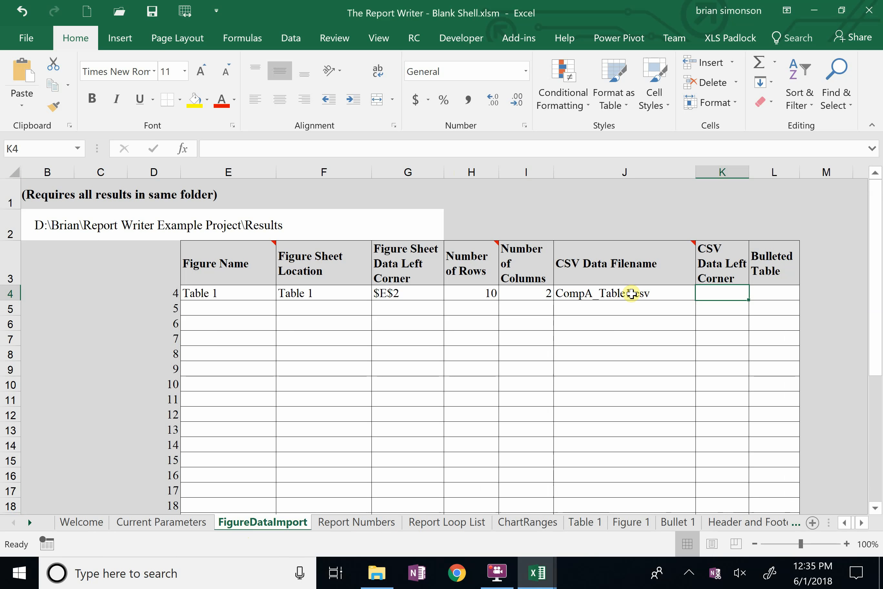
pyautogui.write('A2')
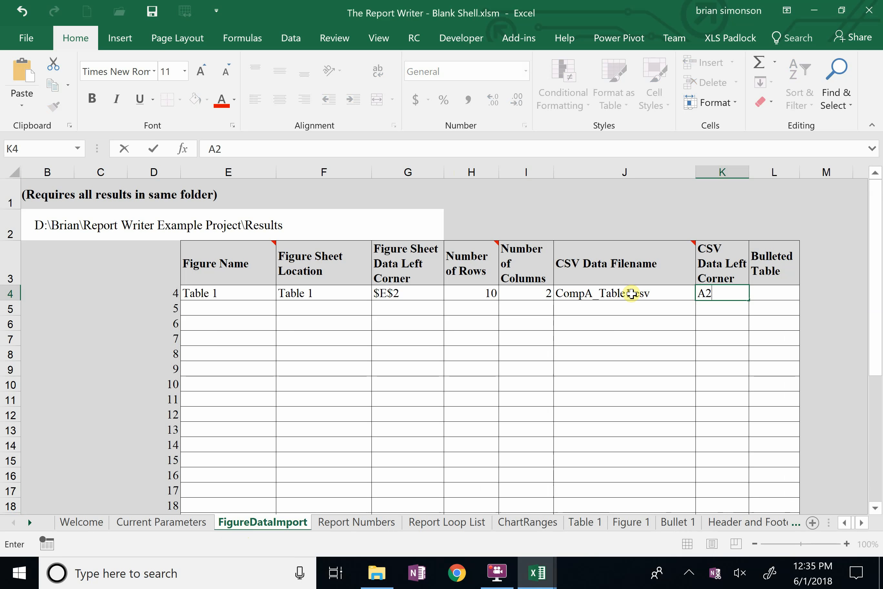
pyautogui.press('Tab')
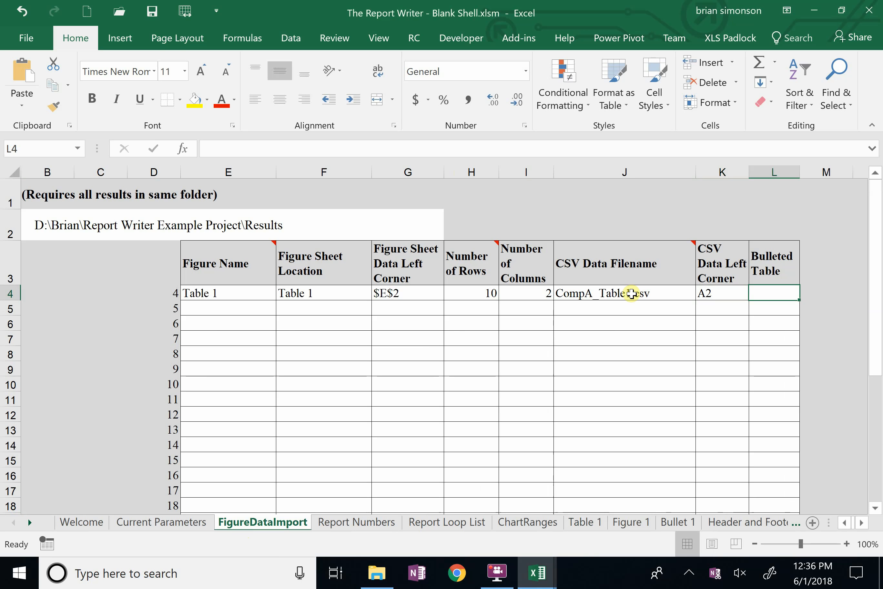
# Save the Report Writer workbook, and close both it and CompA_Table1.csv.
pyautogui.click(152, 12)
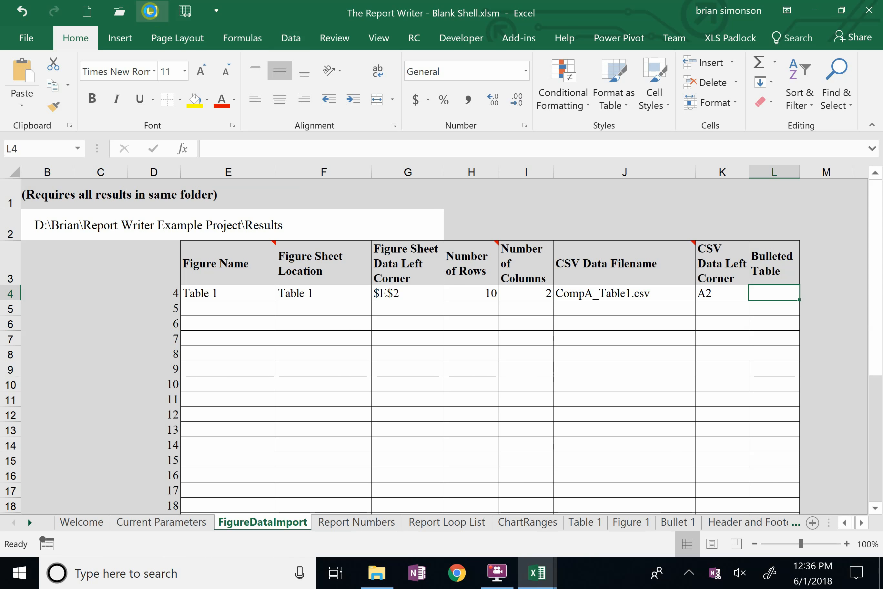
pyautogui.click(586, 522)
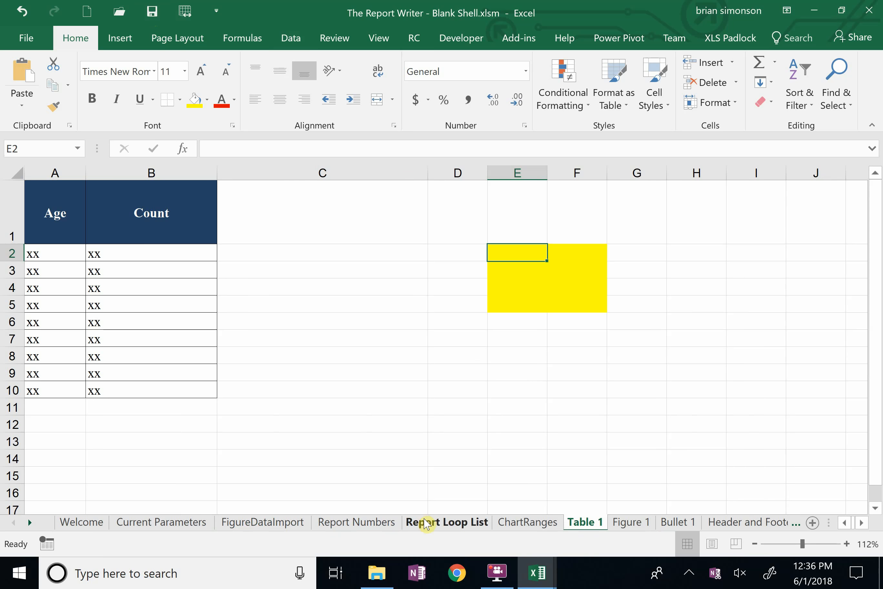
pyautogui.click(288, 522)
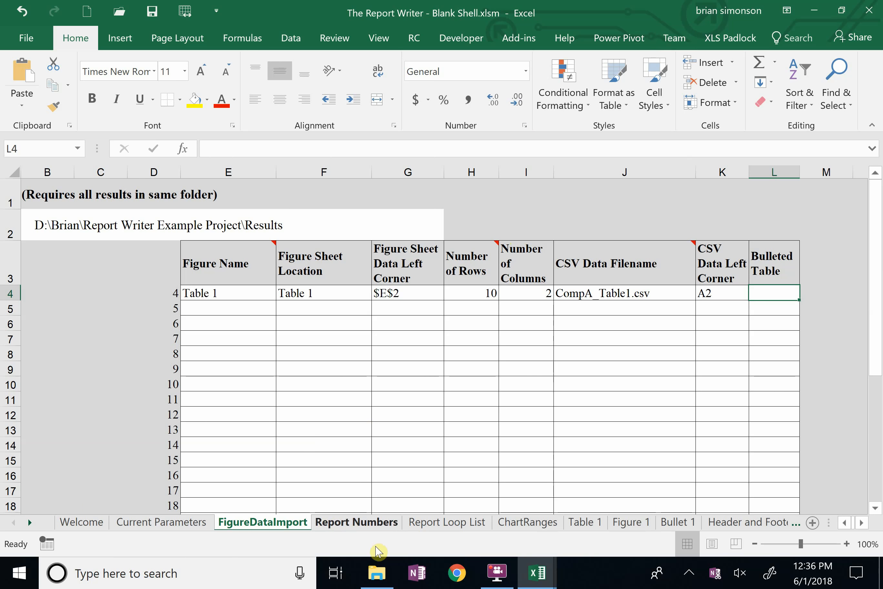
pyautogui.click(872, 11)
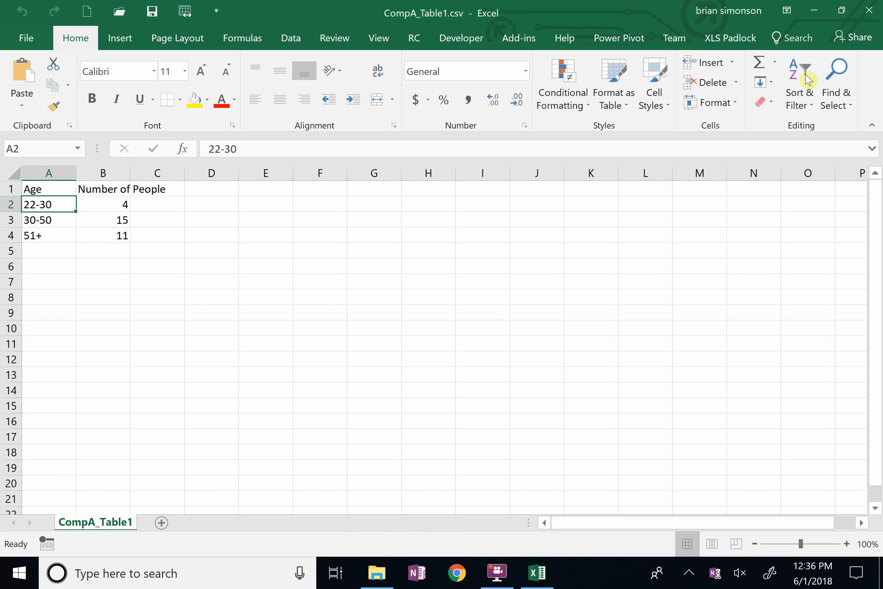
pyautogui.click(870, 11)
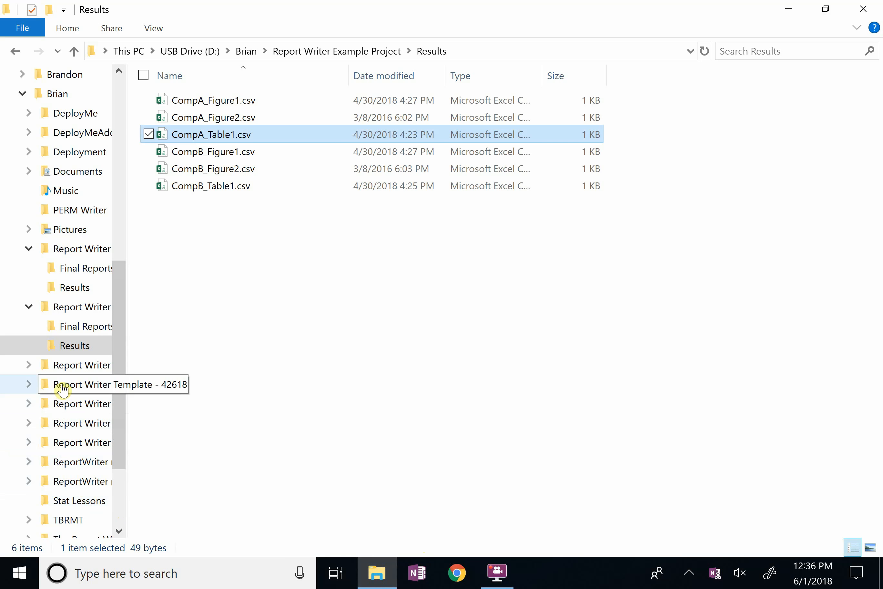
# In File Explorer, widen the folder tree and open the The Report Writer Package folder.
pyautogui.moveTo(126, 384); pyautogui.dragTo(248, 398)
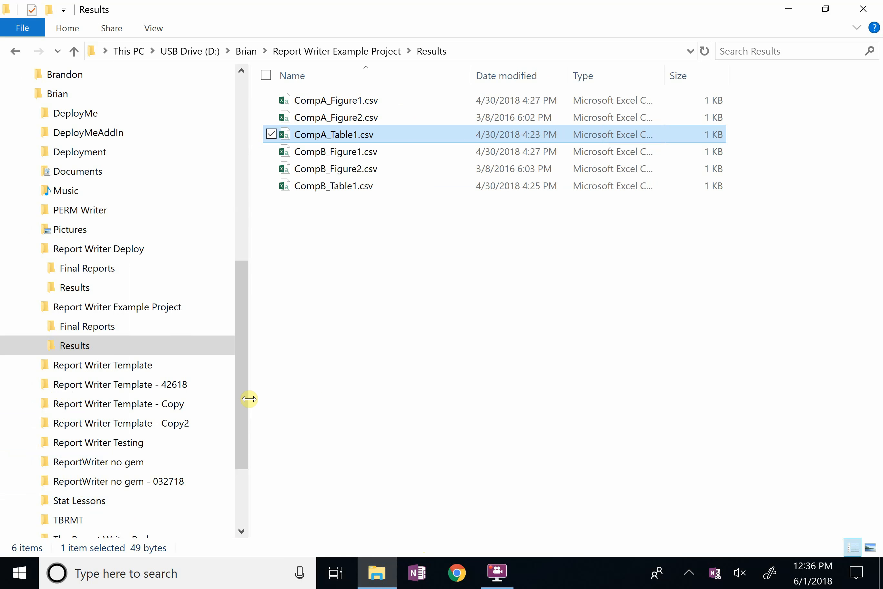
pyautogui.scroll(-1, 84, 454)
pyautogui.scroll(-3, 85, 454)
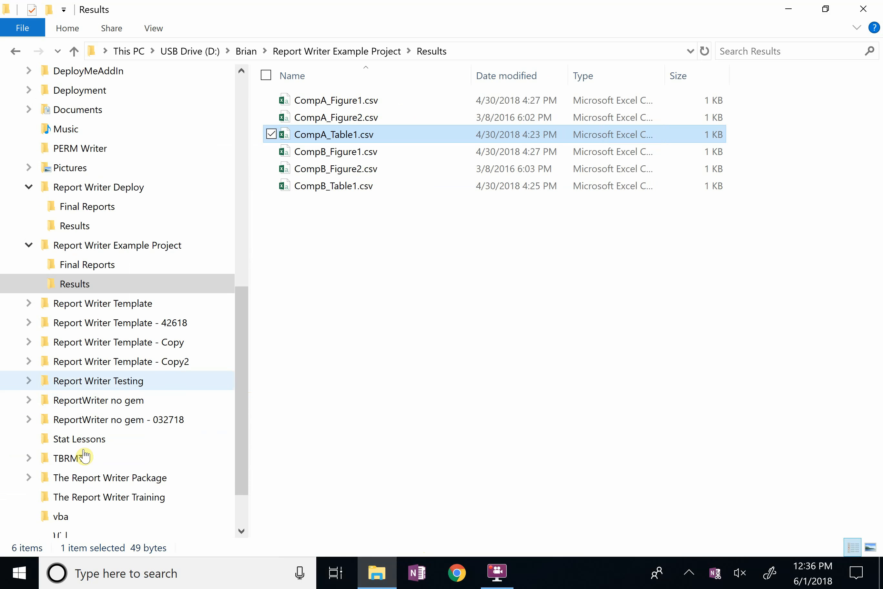
pyautogui.click(86, 450)
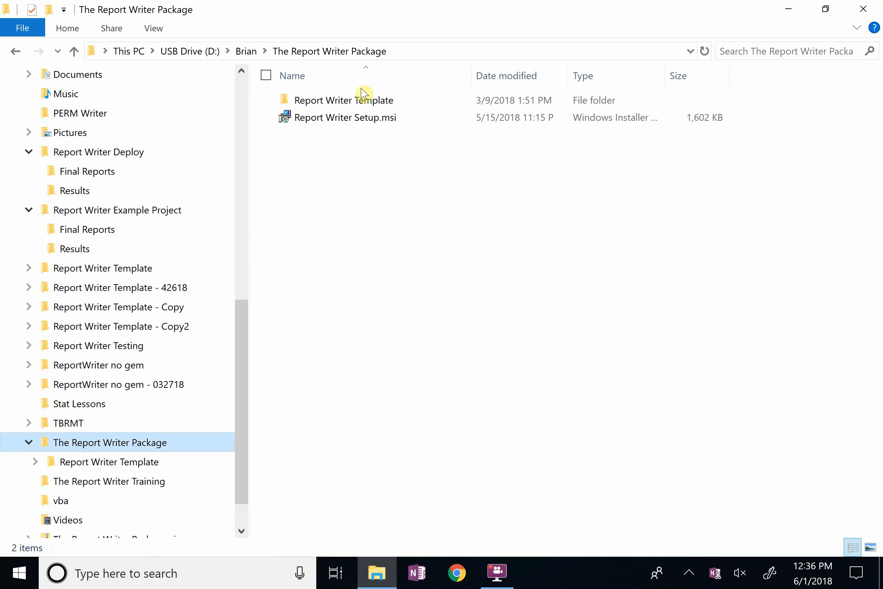
# Run Report Writer Setup.msi and install The Report Writer in the default folder with the Just me option.
pyautogui.doubleClick(348, 121)
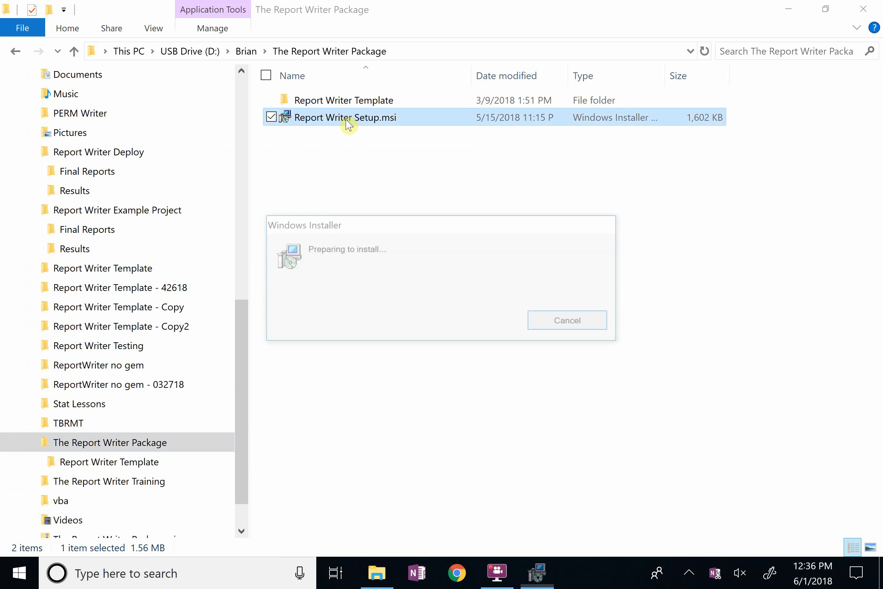
pyautogui.click(570, 418)
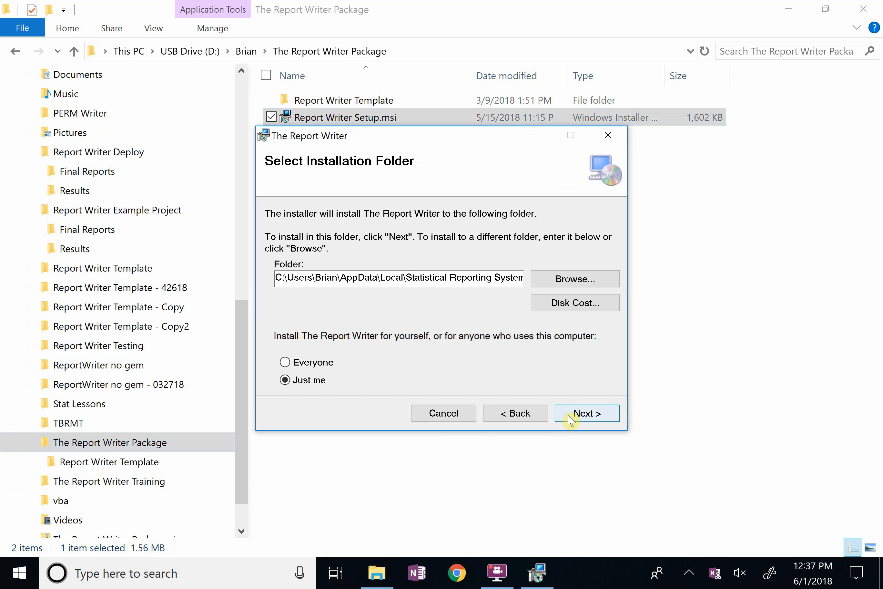
pyautogui.click(570, 418)
pyautogui.click(570, 416)
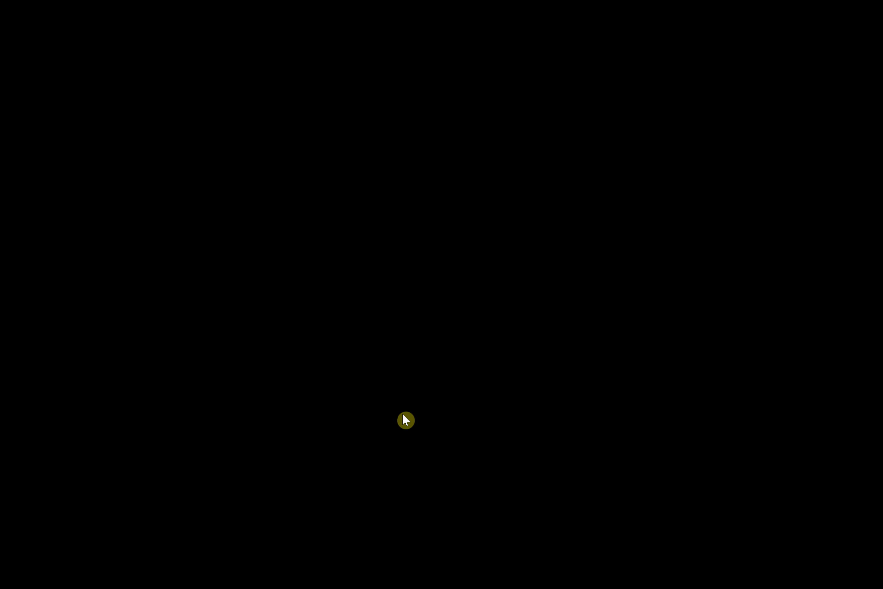
pyautogui.click(404, 418)
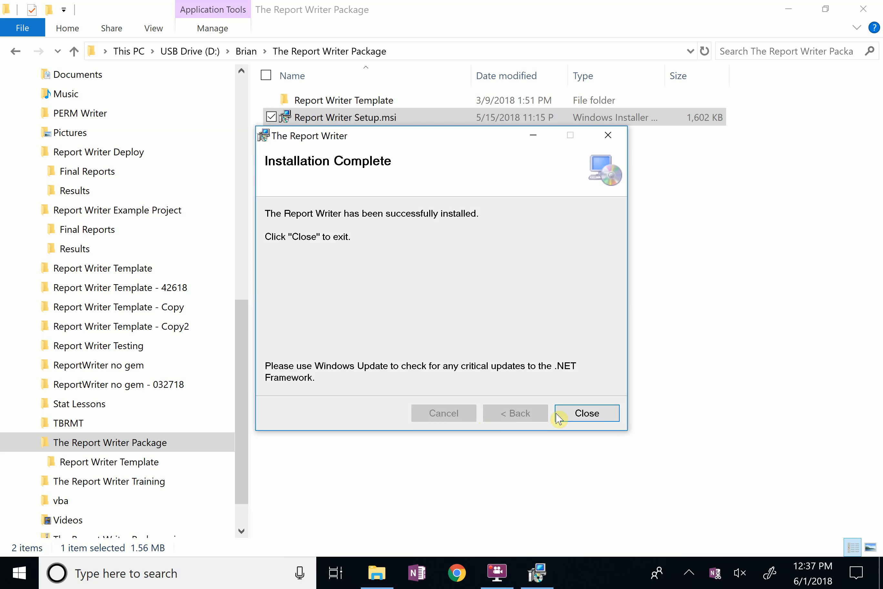
pyautogui.click(576, 417)
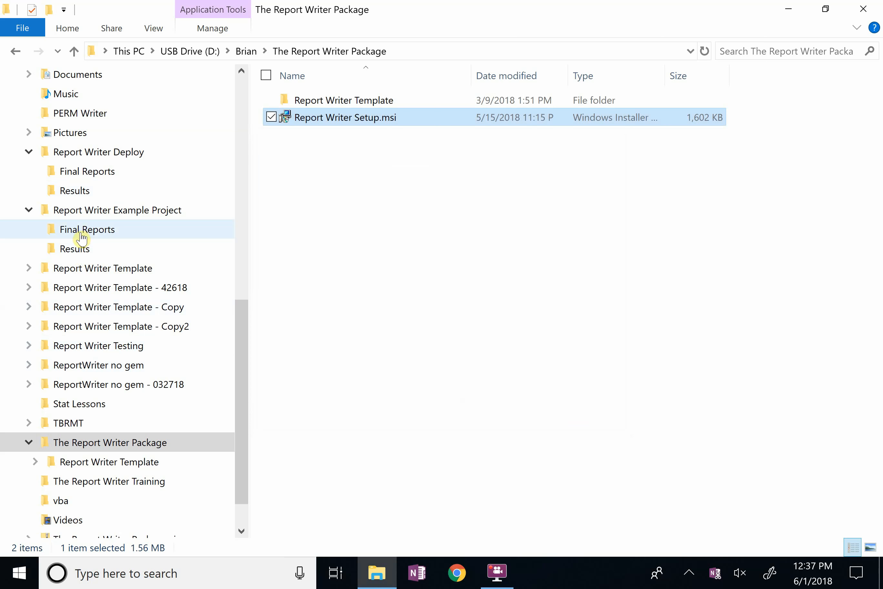
# Reopen The Report Writer - Blank Shell.xlsm from the Report Writer Example Project folder.
pyautogui.click(78, 209)
pyautogui.click(78, 209)
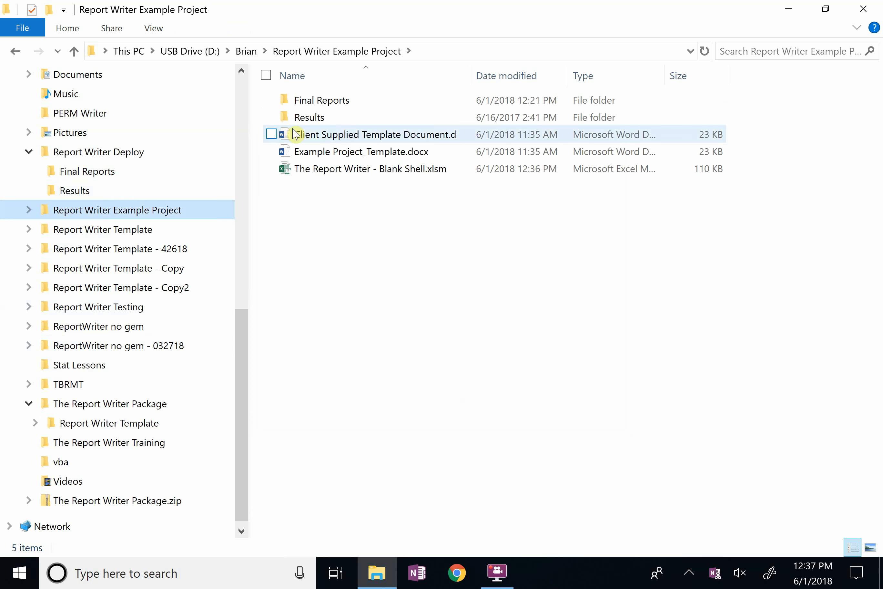
pyautogui.doubleClick(325, 171)
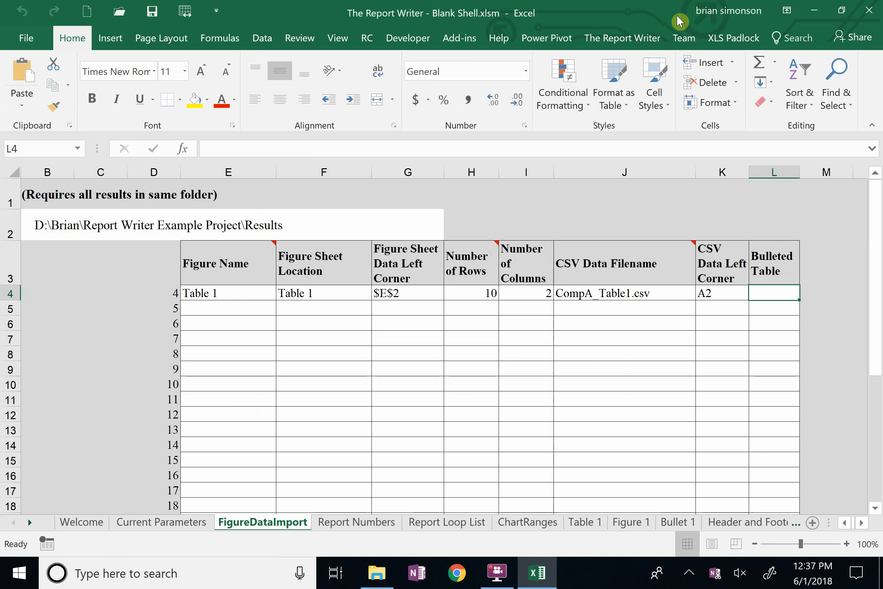
# Try to run The Report Writer add-in's One Time Import with the current Table 1 settings.
pyautogui.click(643, 42)
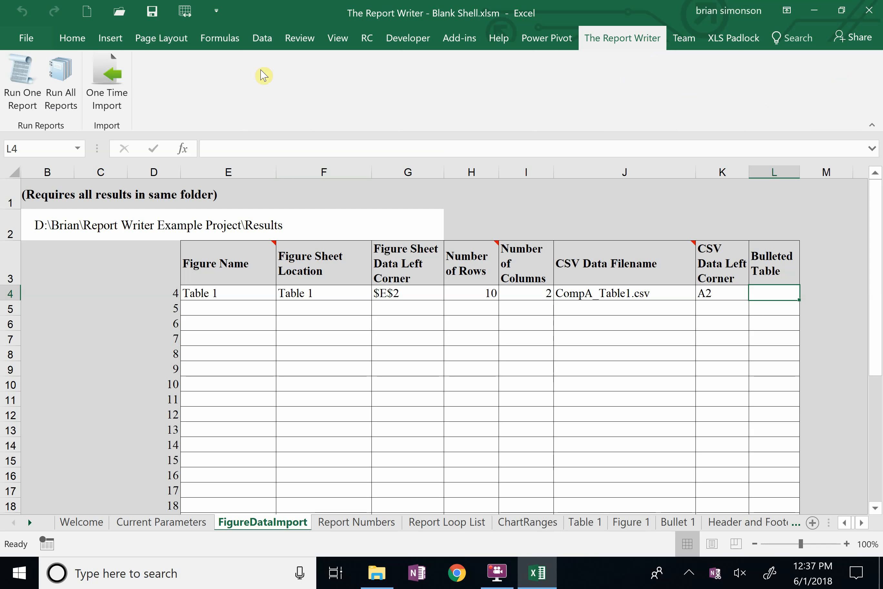
pyautogui.click(116, 84)
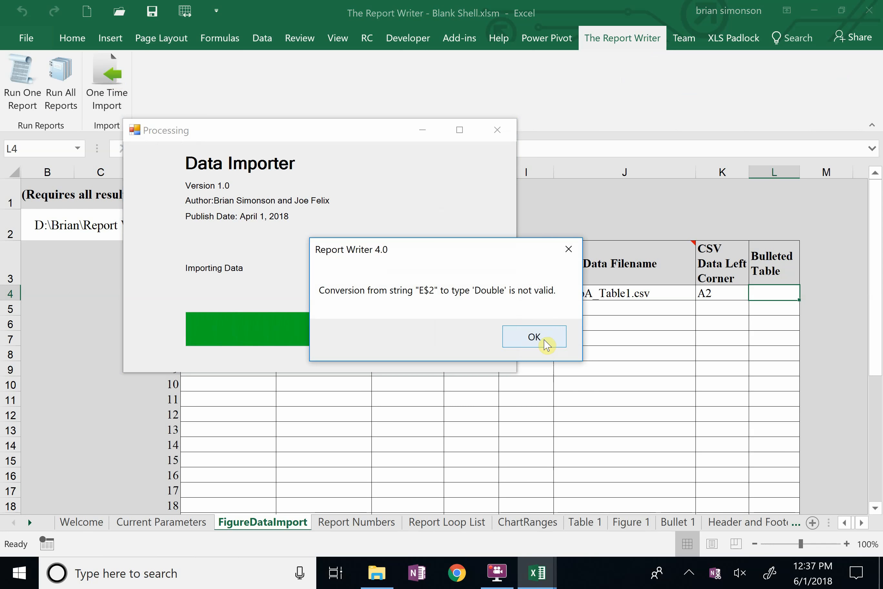
pyautogui.click(545, 338)
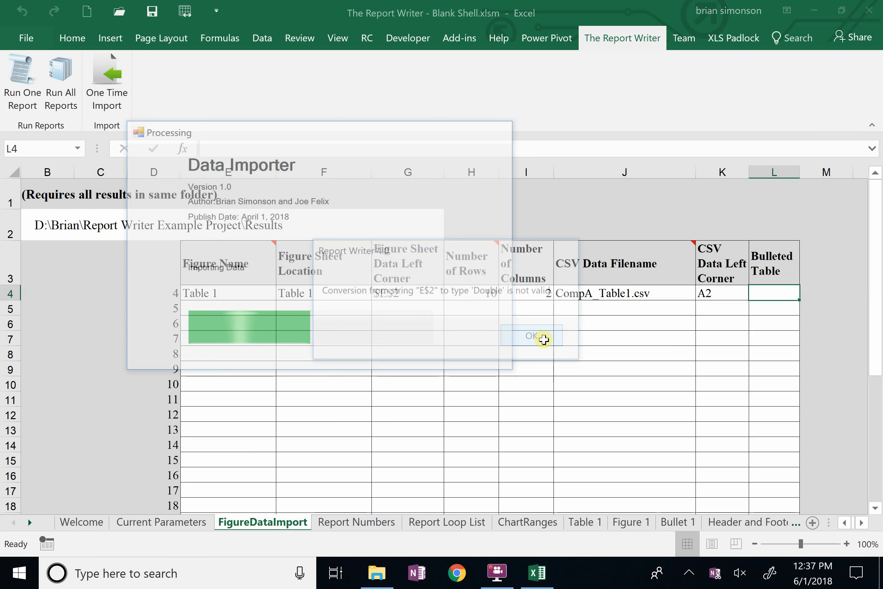
# Change Table 1's Figure Sheet Data Left Corner to E2, without dollar signs.
pyautogui.click(390, 293)
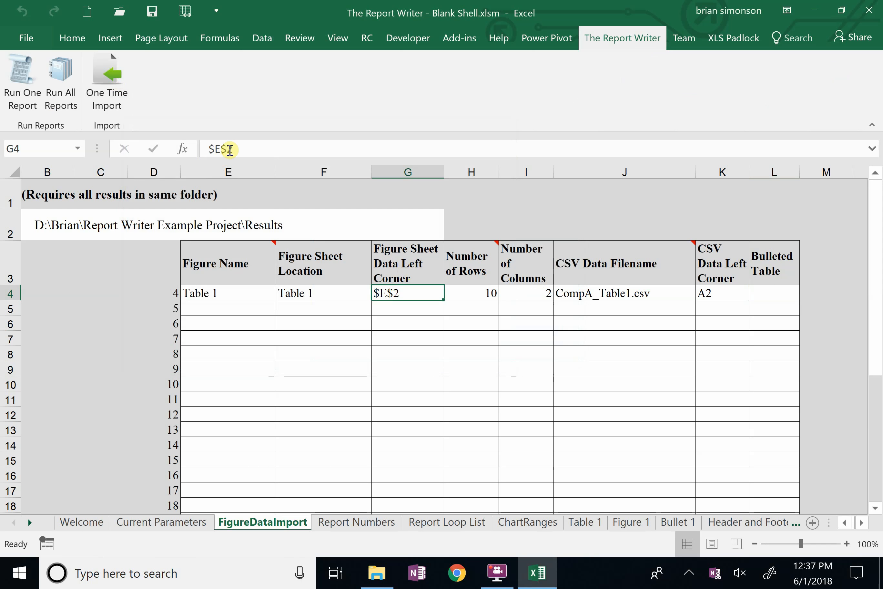
pyautogui.click(227, 149)
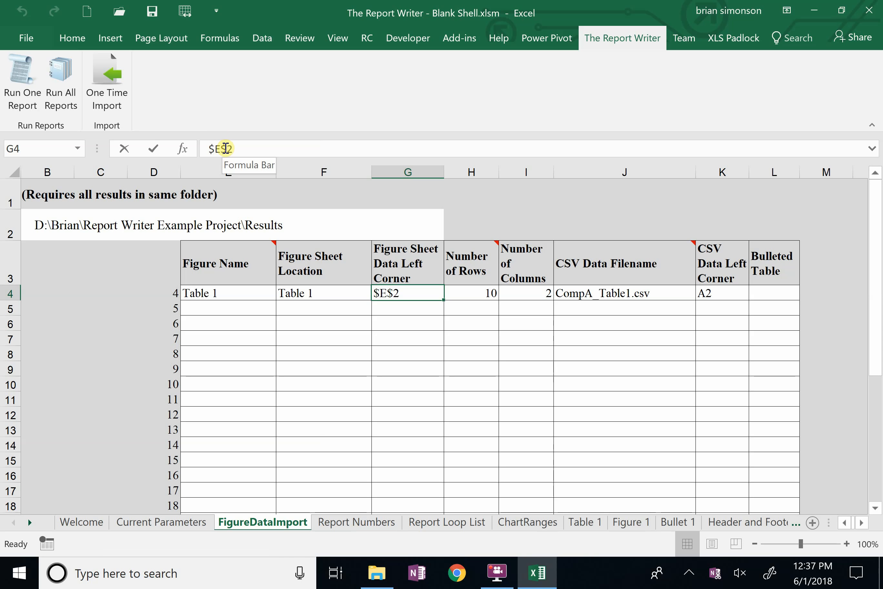
pyautogui.press('F2')
pyautogui.press('BackSpace')
pyautogui.press('BackSpace')
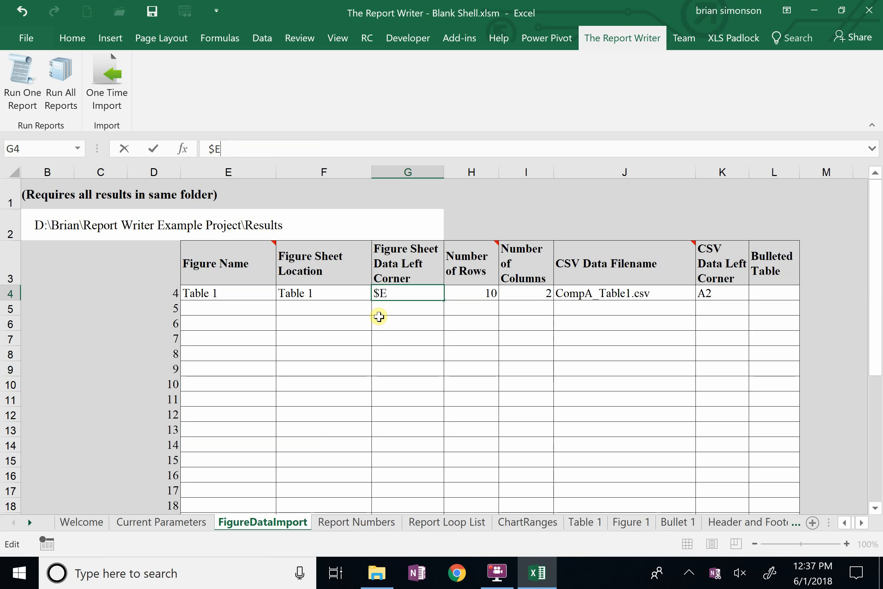
pyautogui.press('BackSpace')
pyautogui.press('BackSpace')
pyautogui.write('E2')
pyautogui.press('Return')
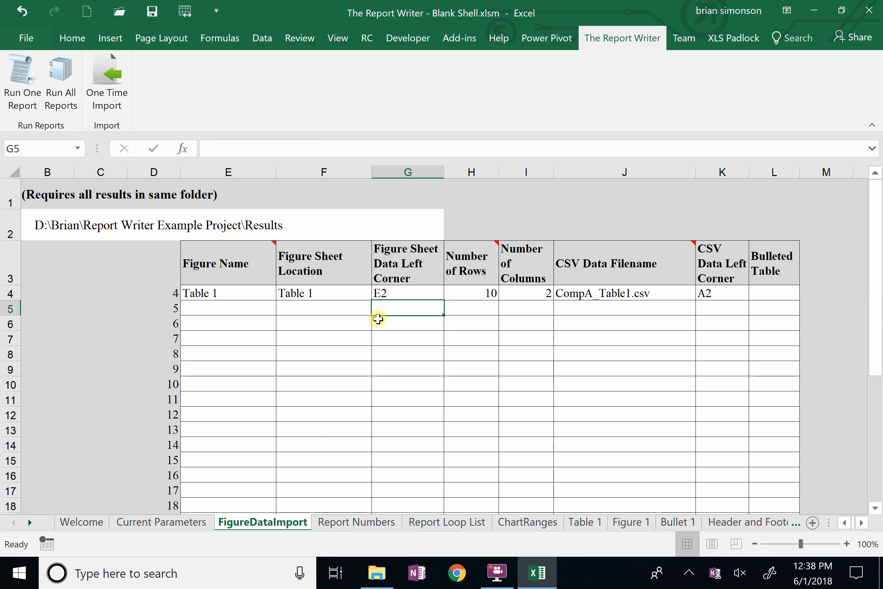
# Run the One Time Import, check the imported data on the Table 1 sheet, and return to the FigureDataImport sheet.
pyautogui.click(116, 100)
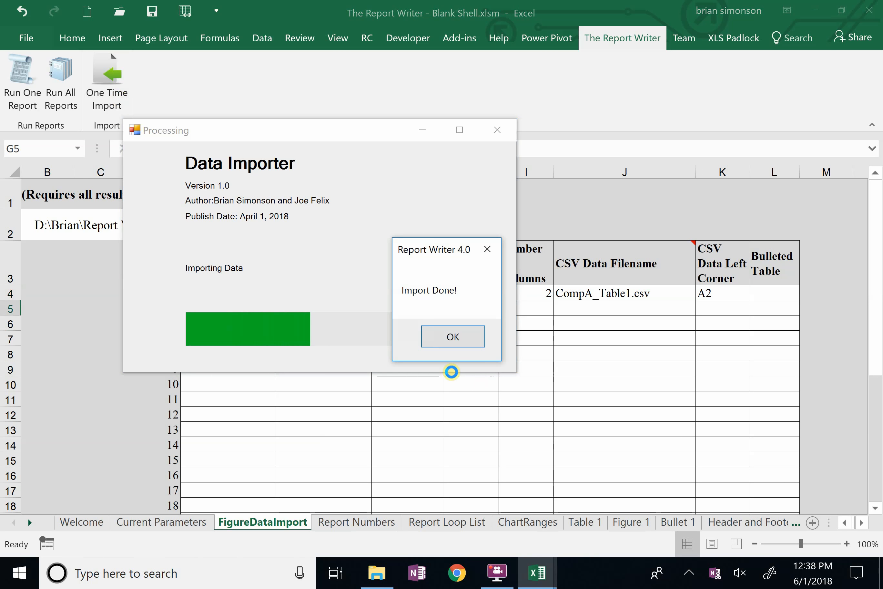
pyautogui.click(447, 342)
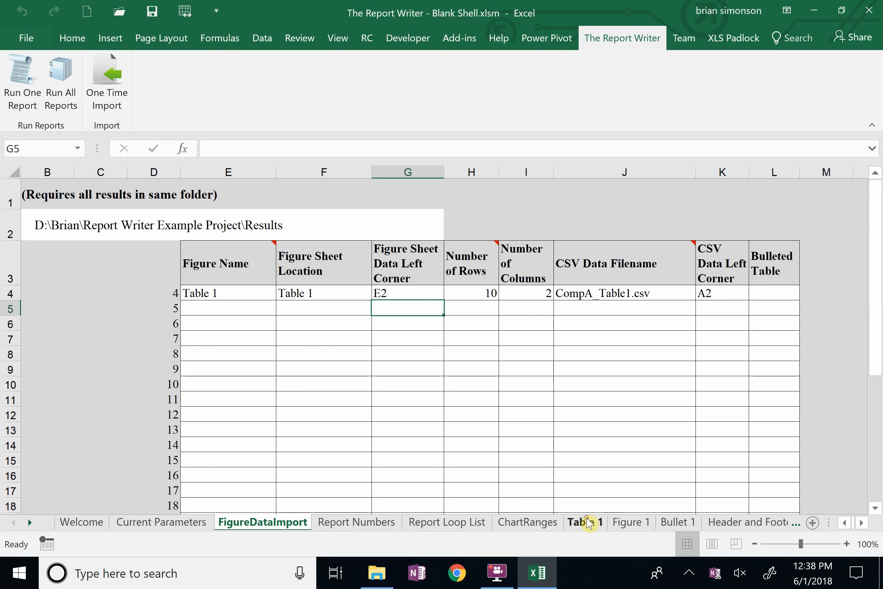
pyautogui.click(588, 521)
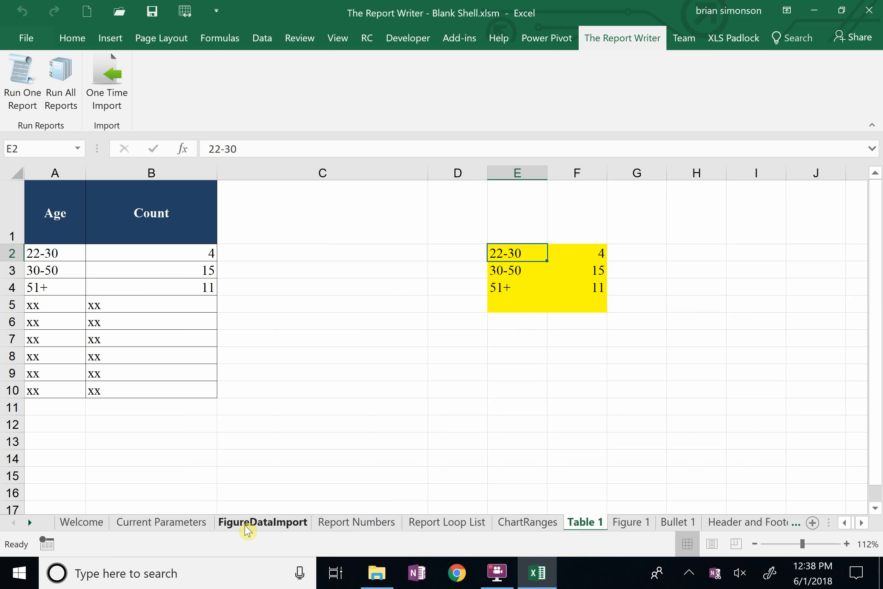
pyautogui.click(248, 524)
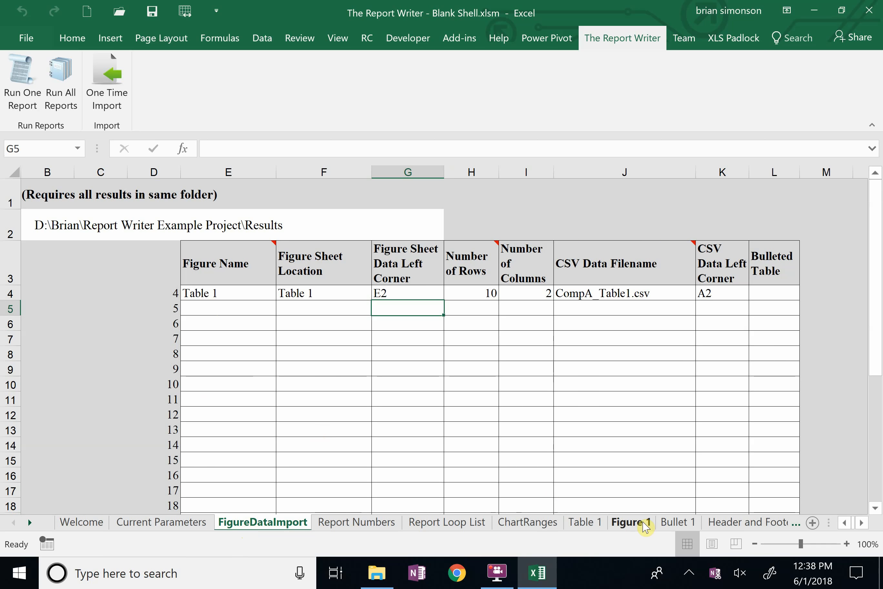
# View the Figure 1 sheet's layout and open CompA_Figure1.csv from the Results folder to examine its data.
pyautogui.click(642, 523)
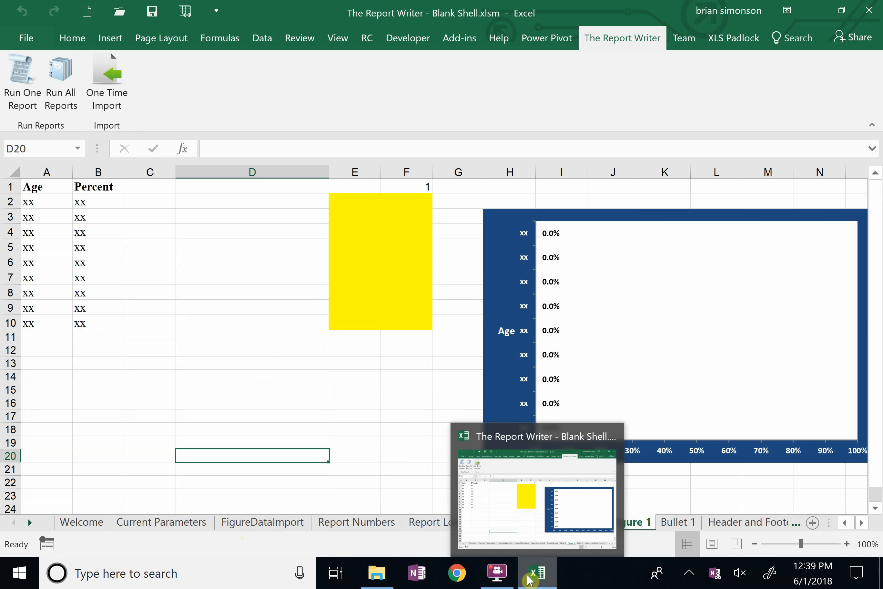
pyautogui.moveTo(378, 574)
pyautogui.click(384, 515)
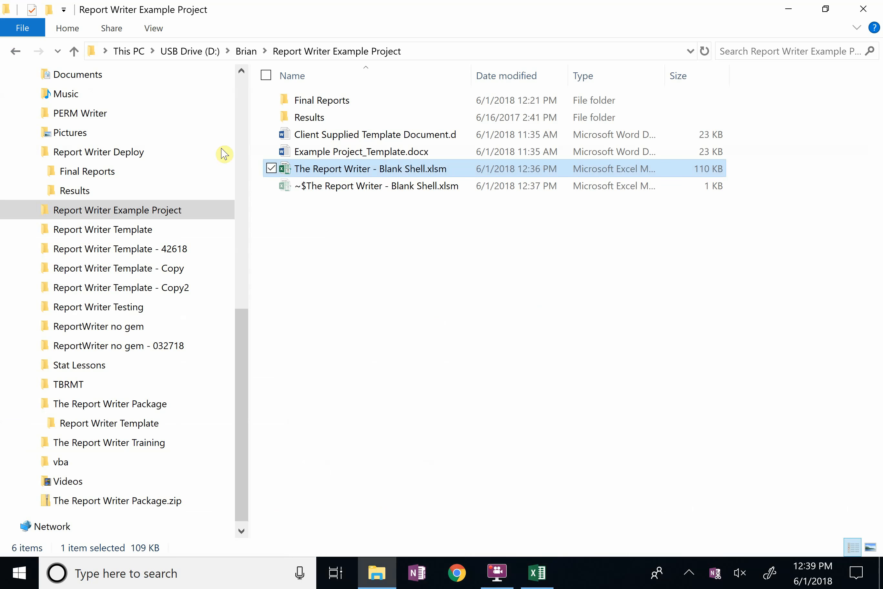
pyautogui.doubleClick(305, 121)
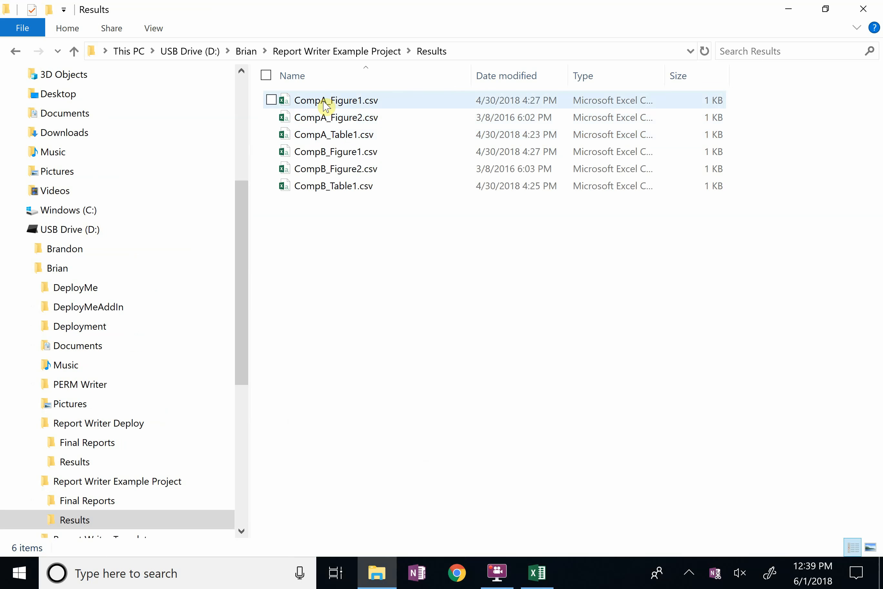
pyautogui.click(326, 104)
pyautogui.click(327, 101)
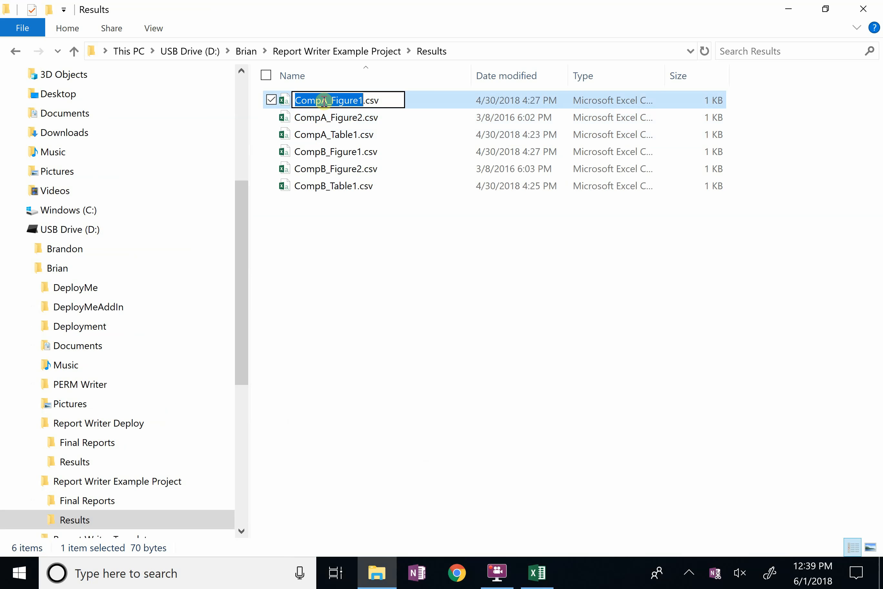
pyautogui.click(336, 283)
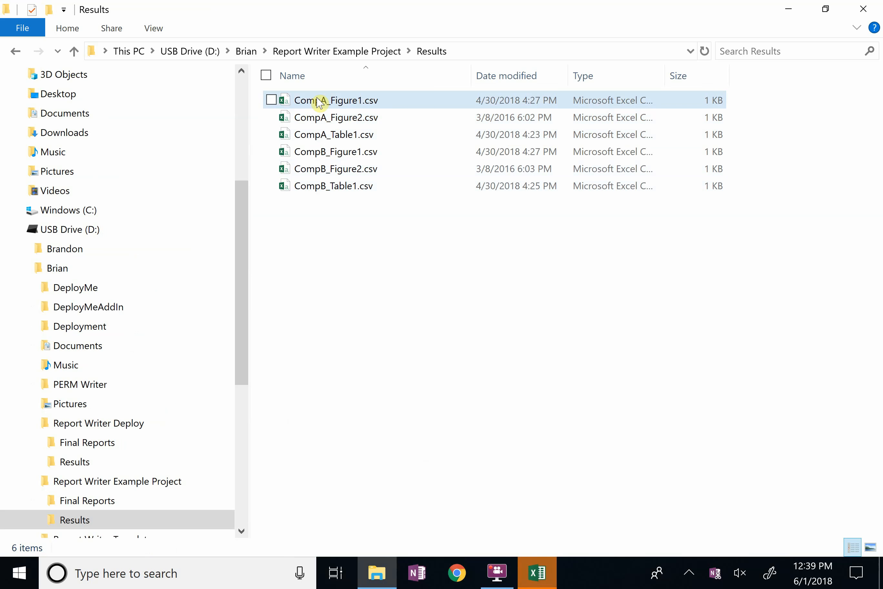
pyautogui.doubleClick(320, 103)
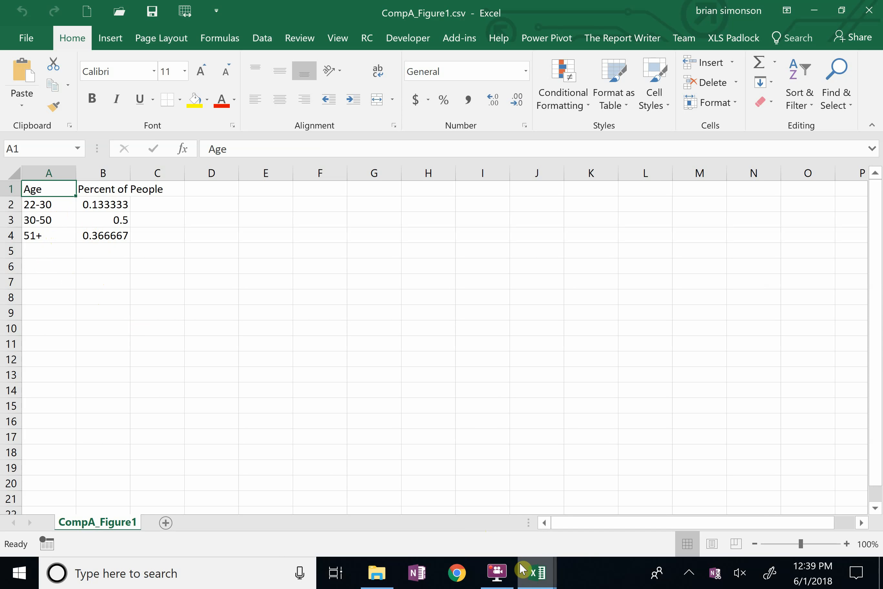
# Return to the FigureDataImport sheet of the Report Writer workbook and enter Figure 1 as row 5's Figure Name and Figure Sheet Location.
pyautogui.moveTo(523, 568)
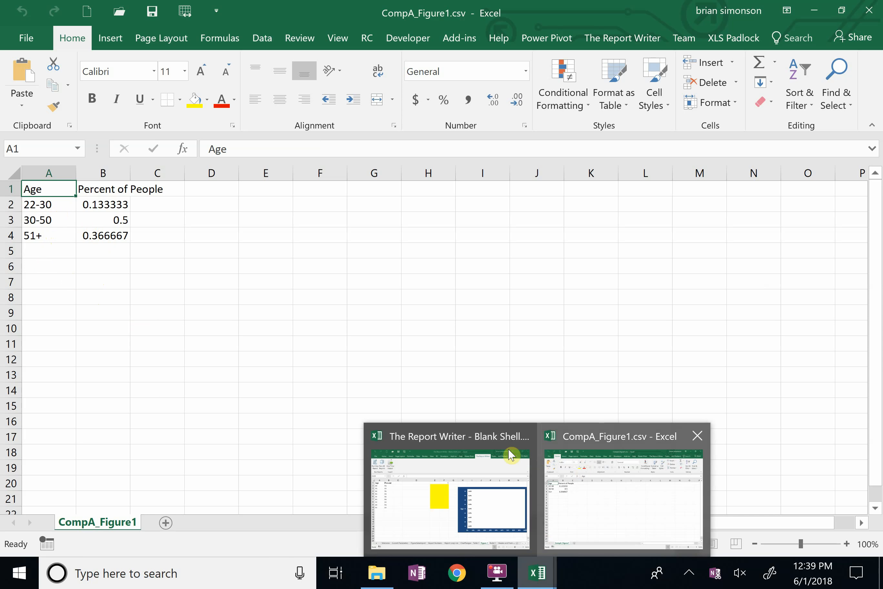
pyautogui.click(481, 440)
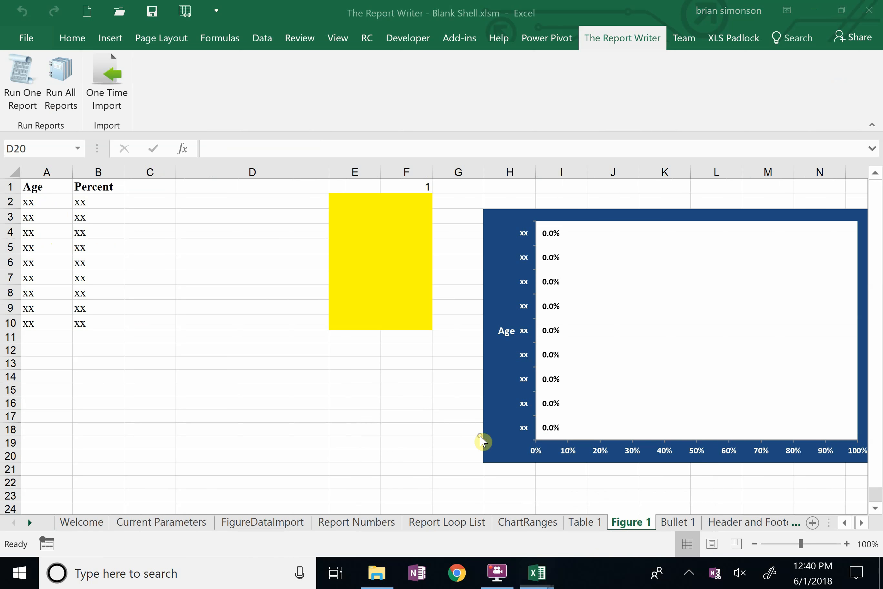
pyautogui.click(229, 524)
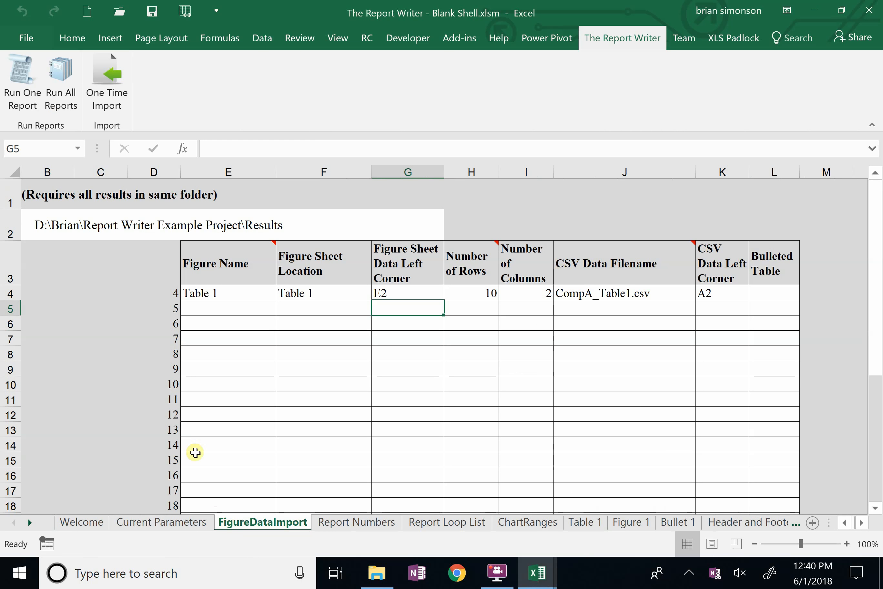
pyautogui.click(216, 305)
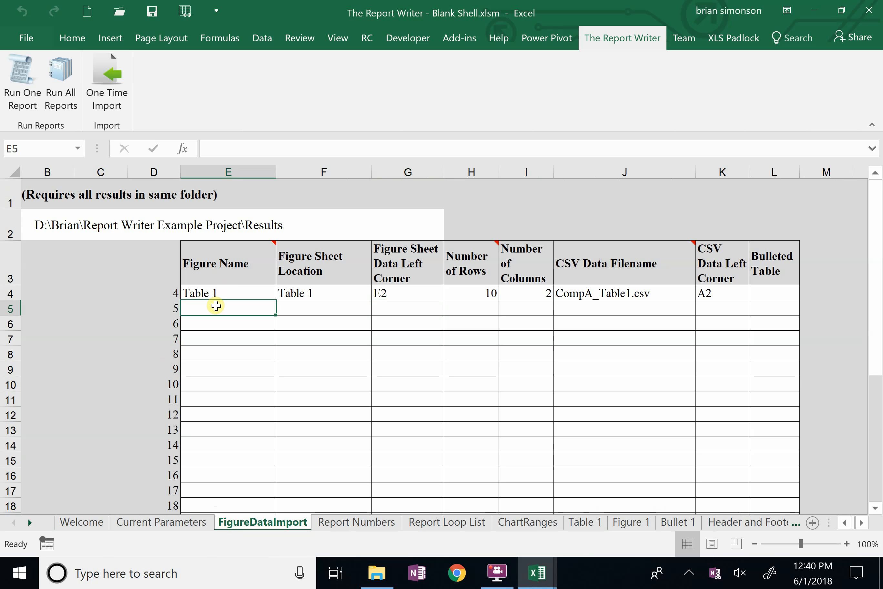
pyautogui.write('Figur')
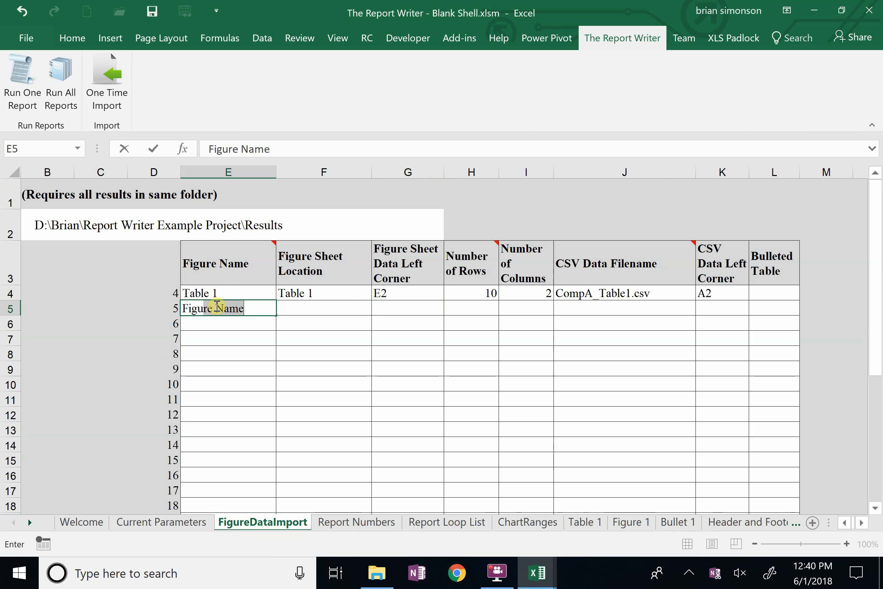
pyautogui.write('e 1')
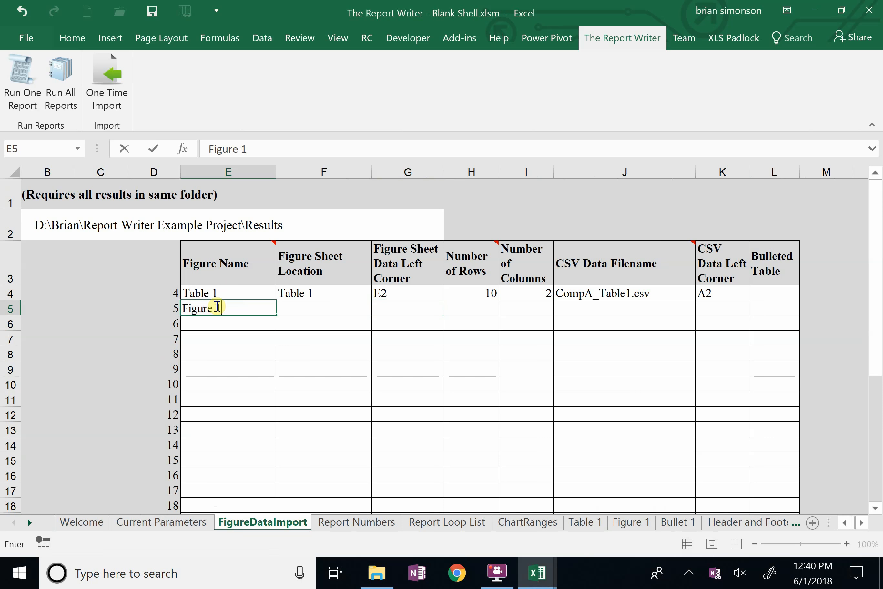
pyautogui.press('Tab')
pyautogui.write('F')
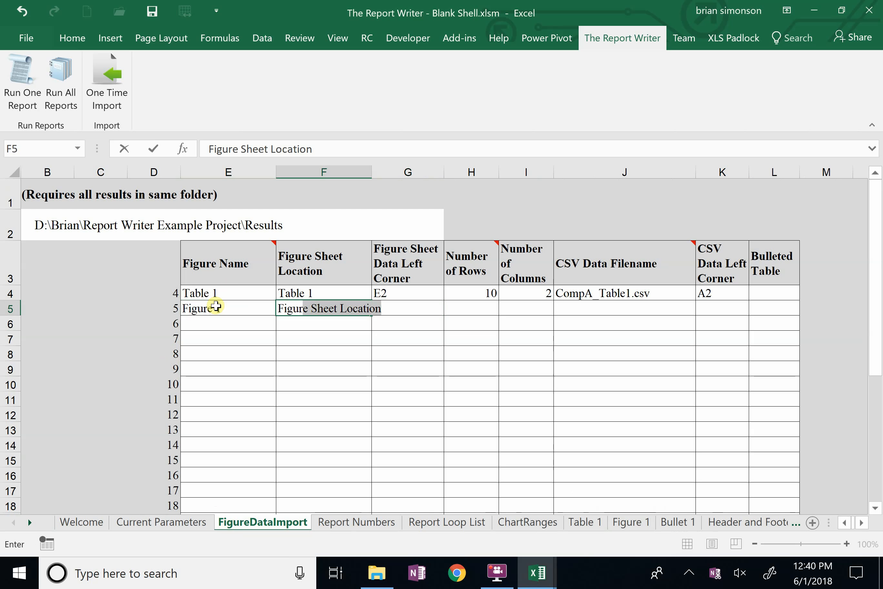
pyautogui.write('igure 1')
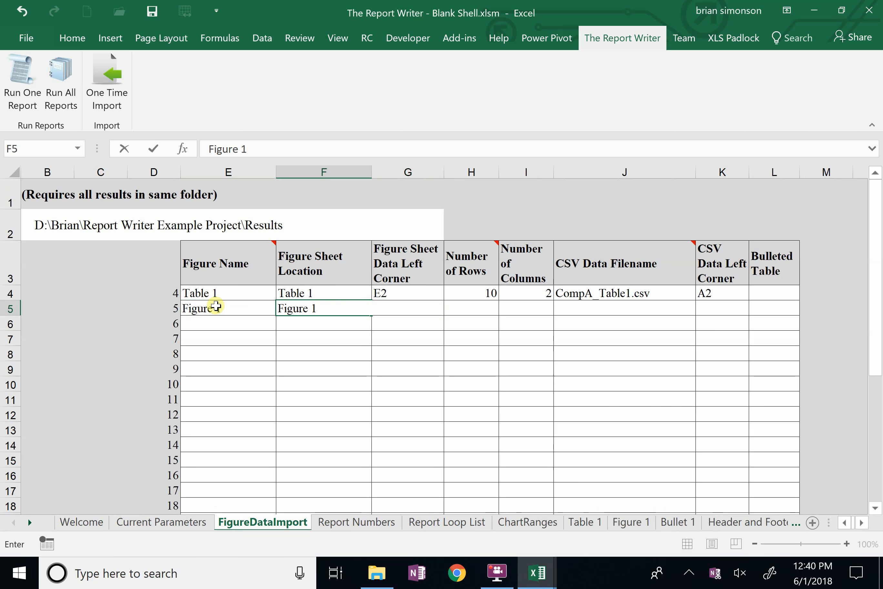
pyautogui.press('Tab')
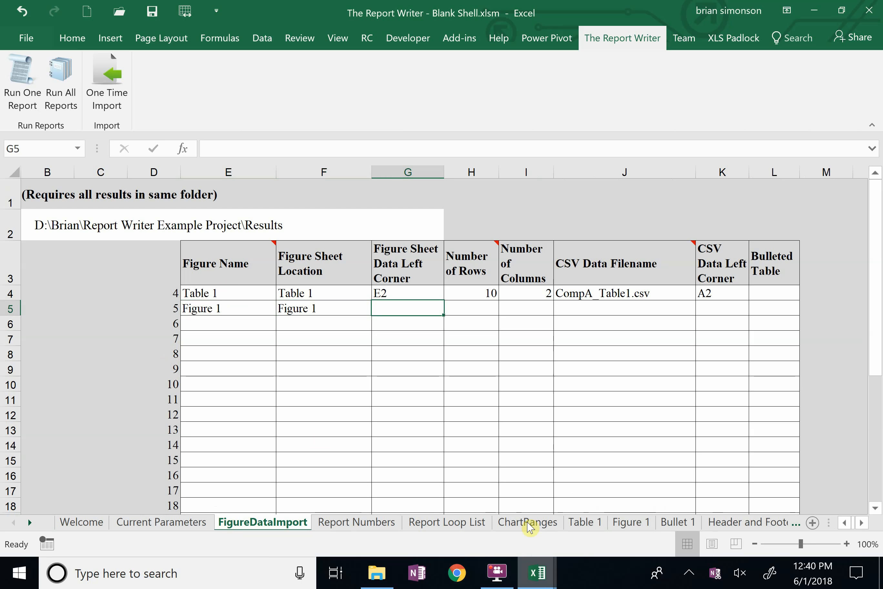
# Check where the yellow import area starts on the Figure 1 sheet, and set Figure 1's import settings to corner E2, 10 rows and 2 columns.
pyautogui.click(631, 522)
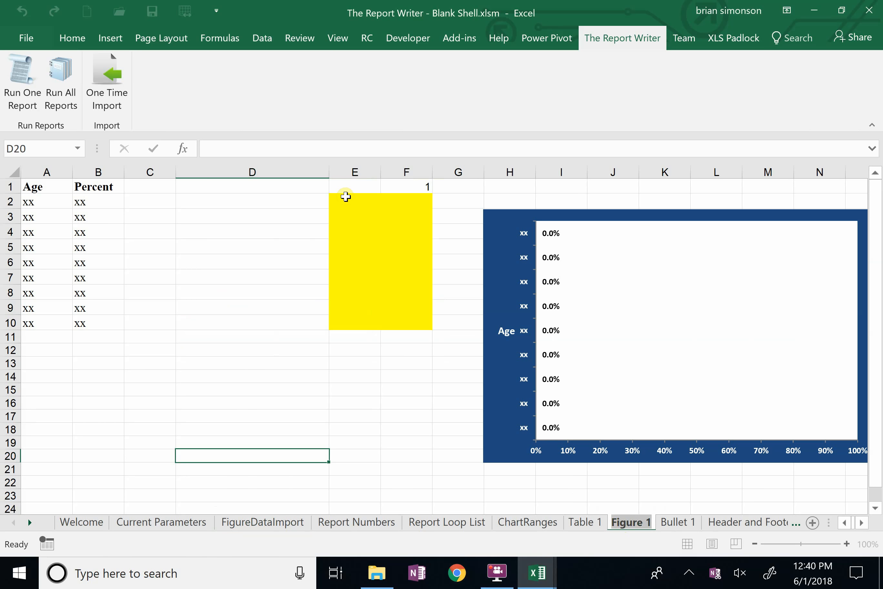
pyautogui.click(345, 197)
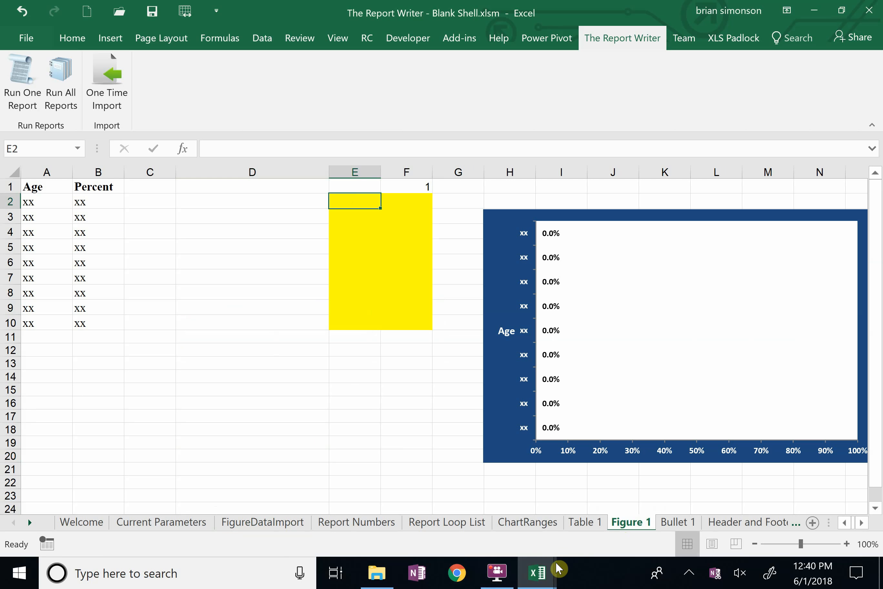
pyautogui.moveTo(544, 574)
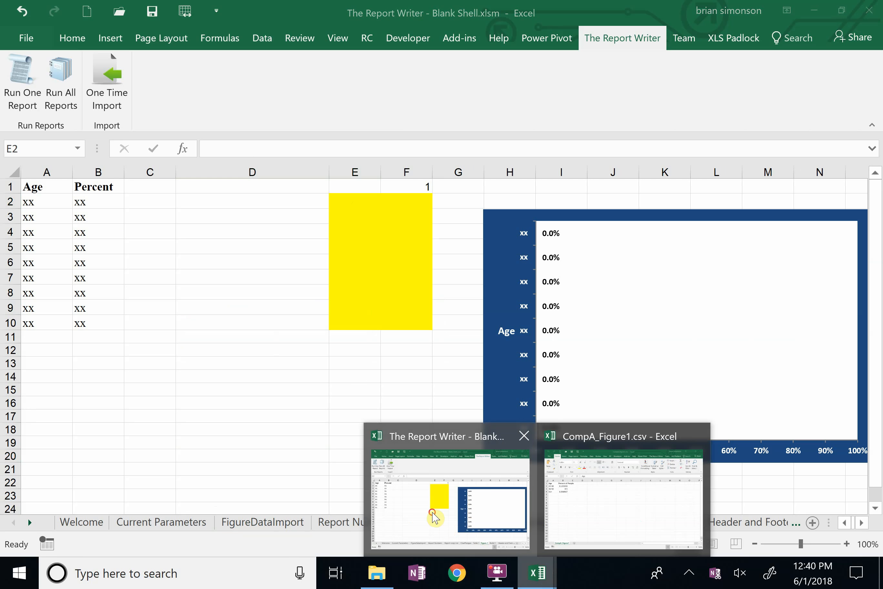
pyautogui.click(433, 517)
pyautogui.click(228, 522)
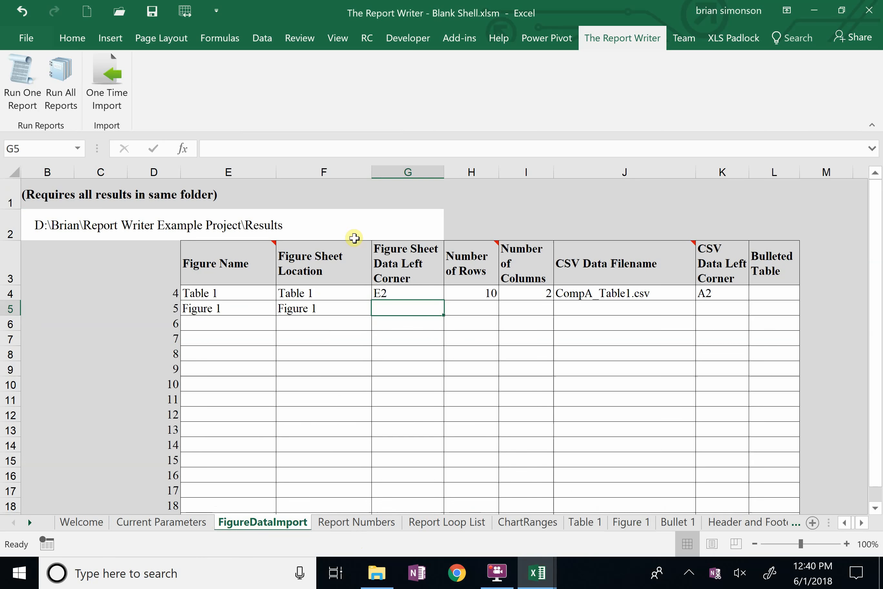
pyautogui.write('E2')
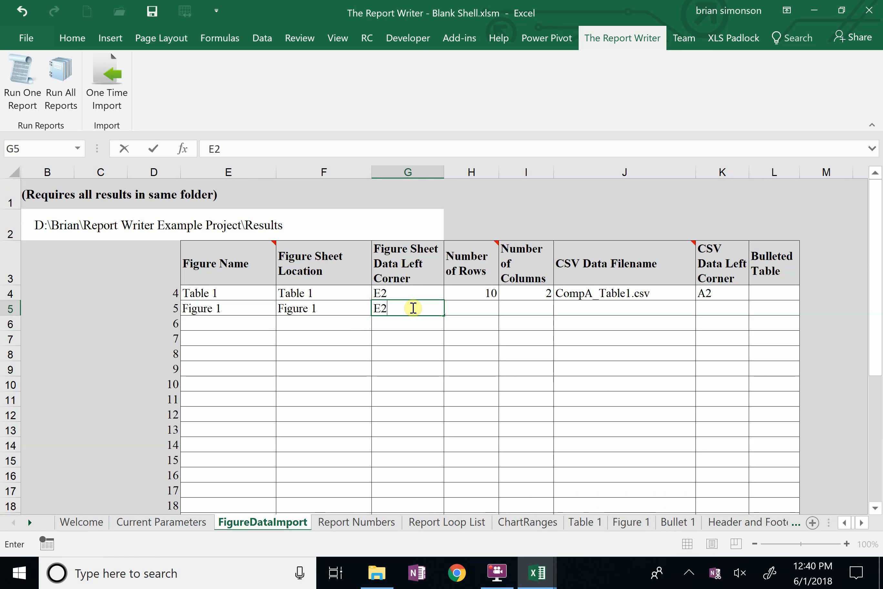
pyautogui.press('Tab')
pyautogui.write('10')
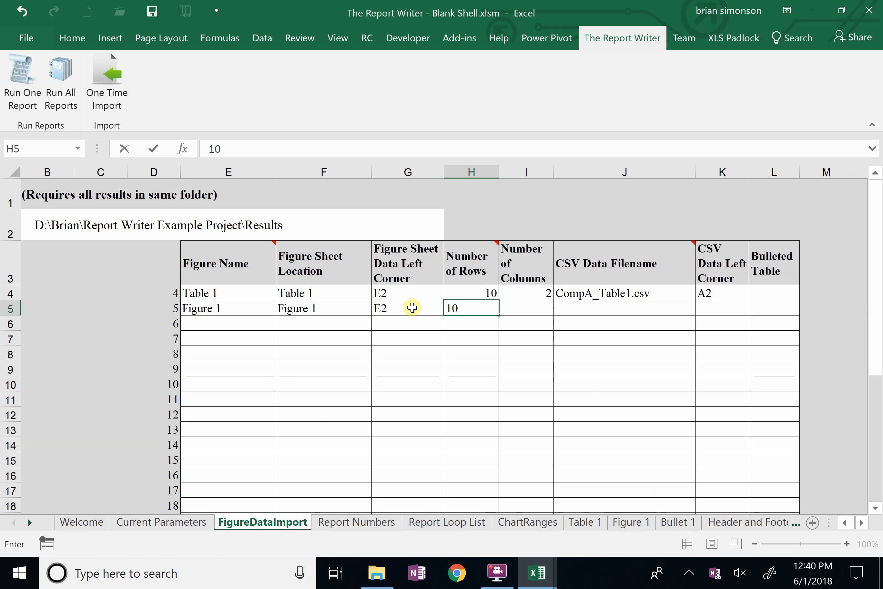
pyautogui.press('Tab')
pyautogui.write('2')
pyautogui.press('Tab')
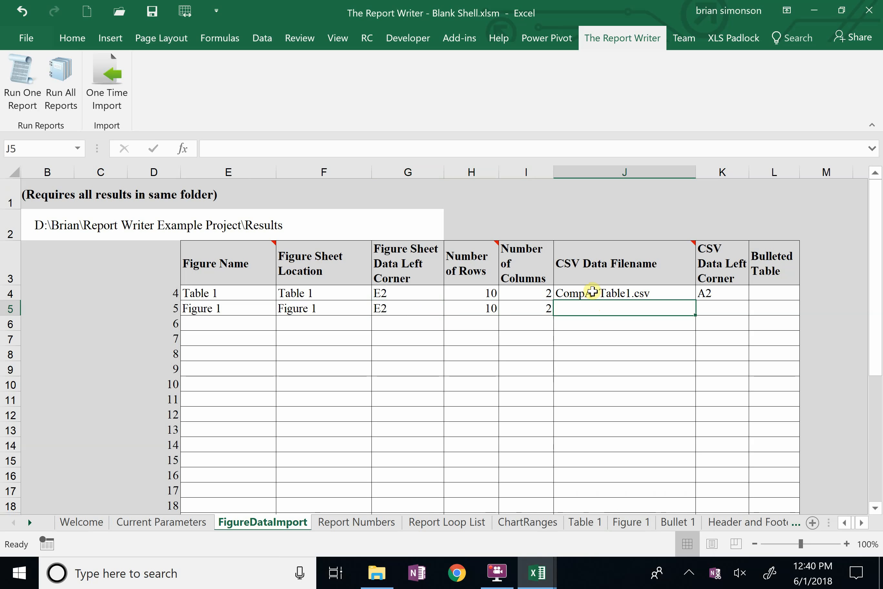
# Copy the full file name CompA_Figure1.csv from the Results folder and paste it as Figure 1's CSV Data Filename.
pyautogui.click(377, 572)
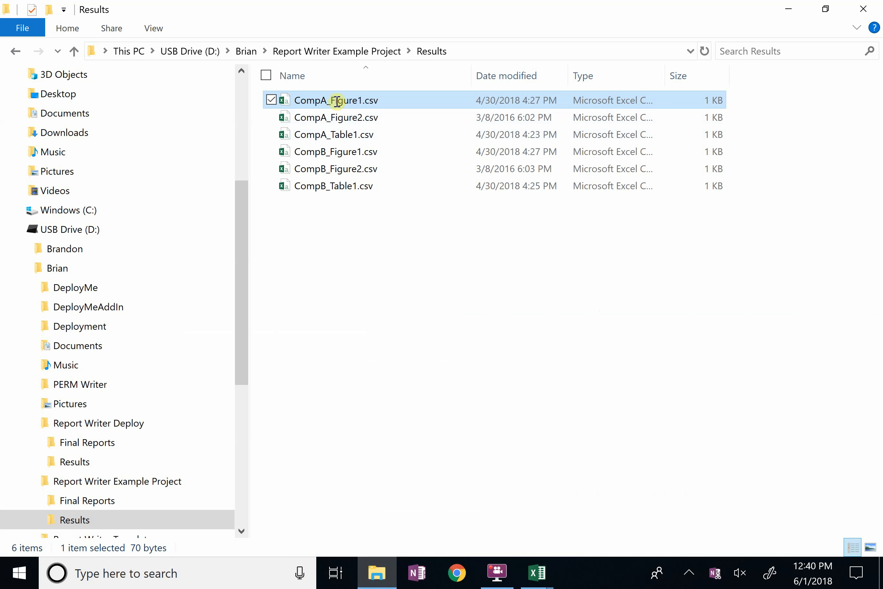
pyautogui.click(337, 100)
pyautogui.click(382, 102)
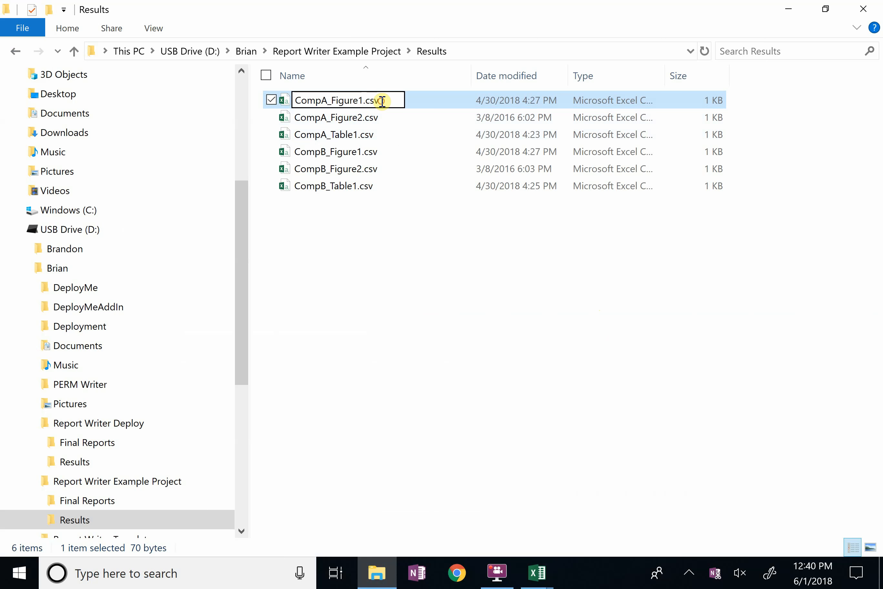
pyautogui.moveTo(382, 101); pyautogui.dragTo(287, 97)
pyautogui.hotkey('ctrl', 'c')
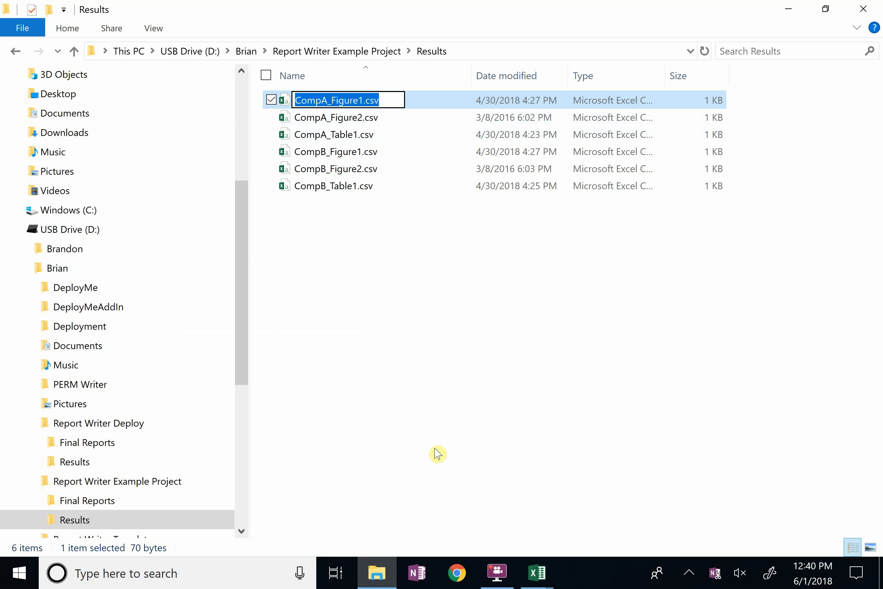
pyautogui.click(430, 473)
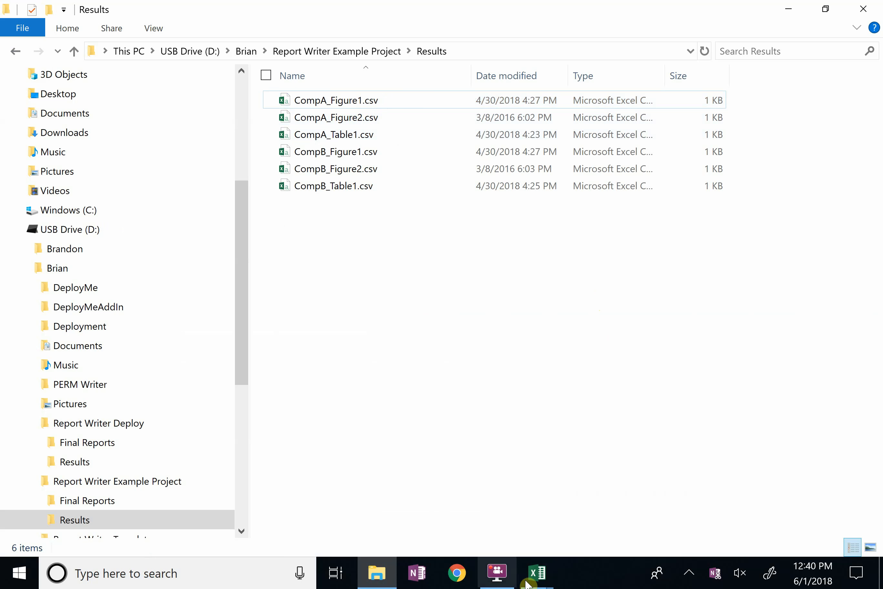
pyautogui.click(546, 578)
pyautogui.click(450, 439)
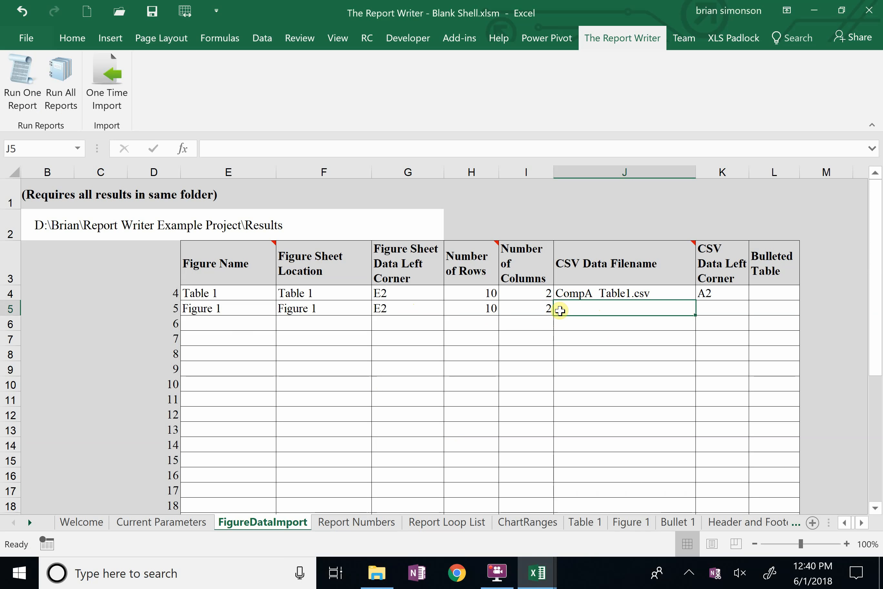
pyautogui.hotkey('ctrl', 'v')
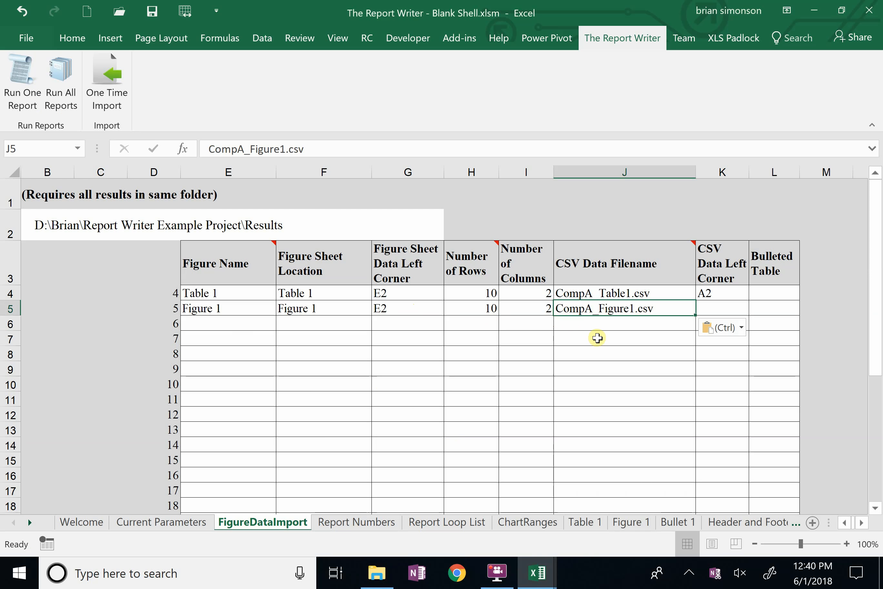
# Set Figure 1's CSV Data Left Corner to A2 and save the workbook.
pyautogui.click(598, 337)
pyautogui.click(705, 307)
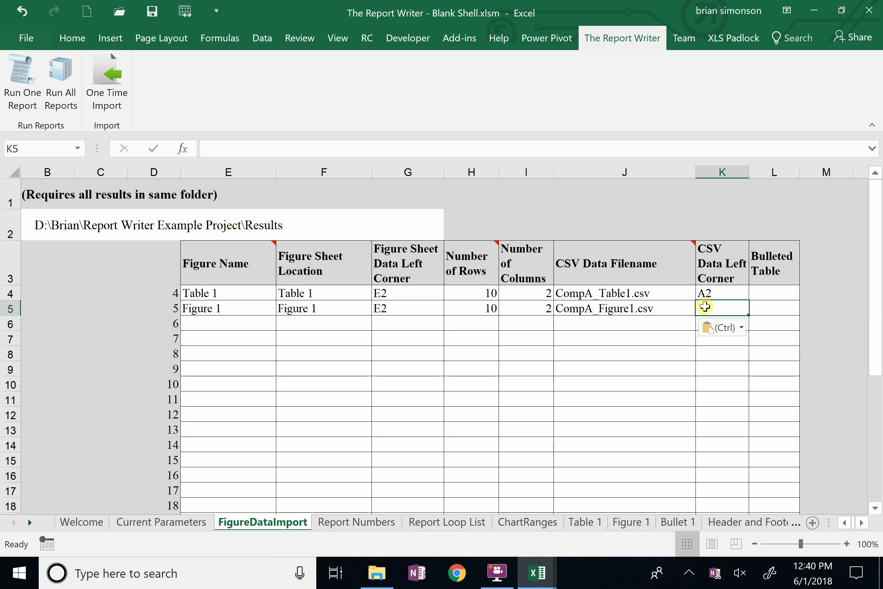
pyautogui.write('A2')
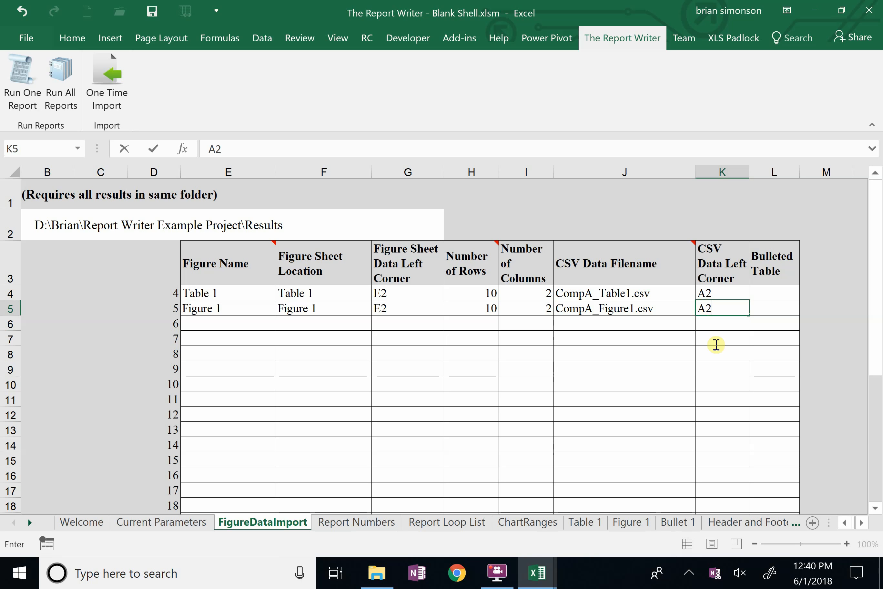
pyautogui.click(715, 366)
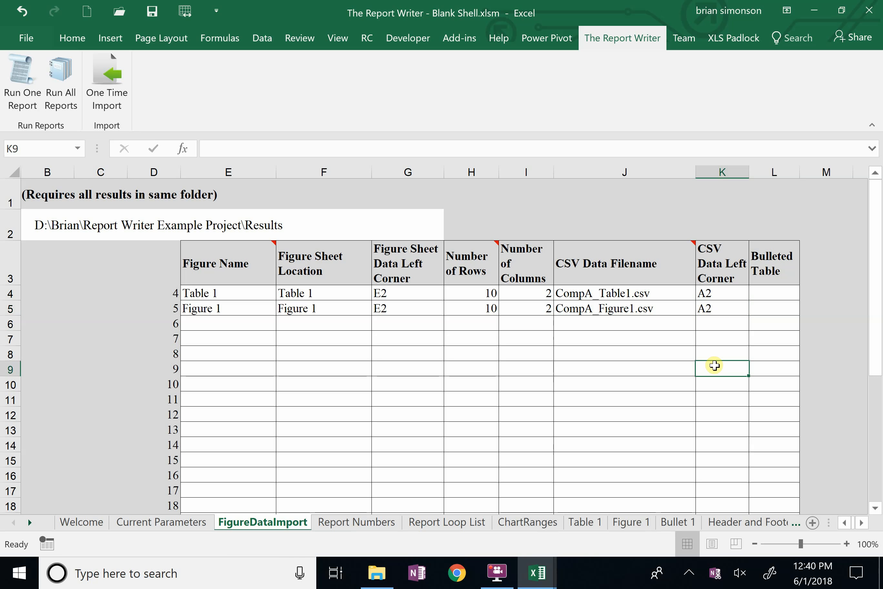
pyautogui.click(144, 13)
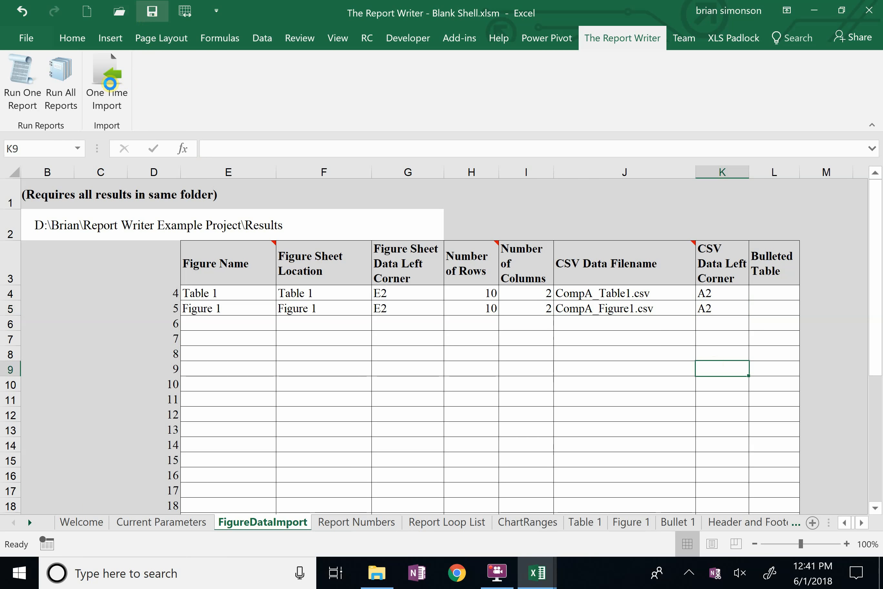
# Try to run the One Time Import and close the open CompA_Figure1.csv workbook.
pyautogui.click(110, 83)
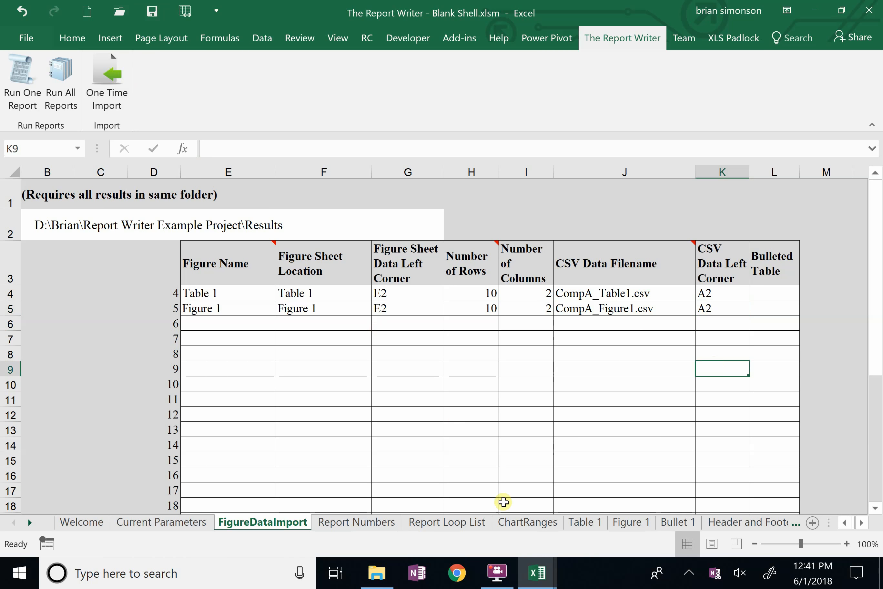
pyautogui.moveTo(536, 570)
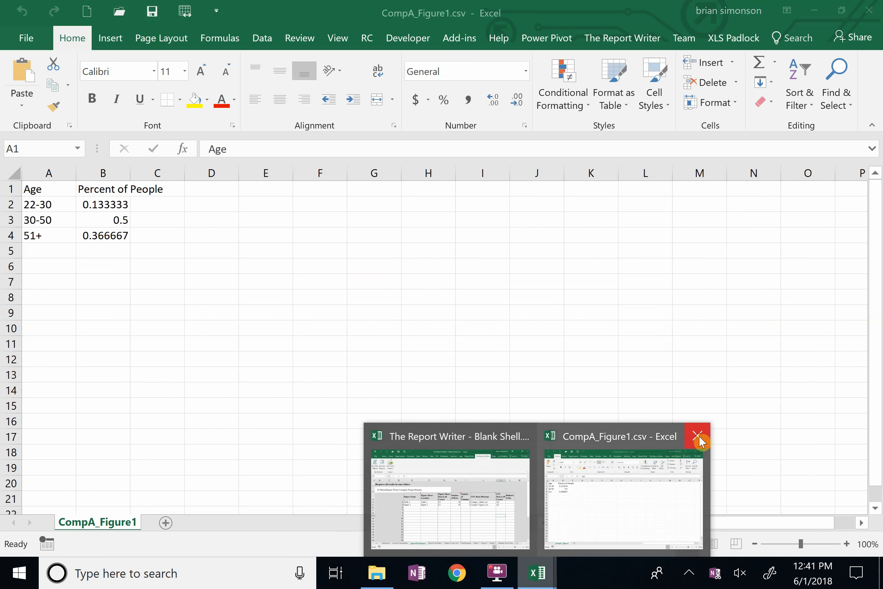
pyautogui.click(697, 437)
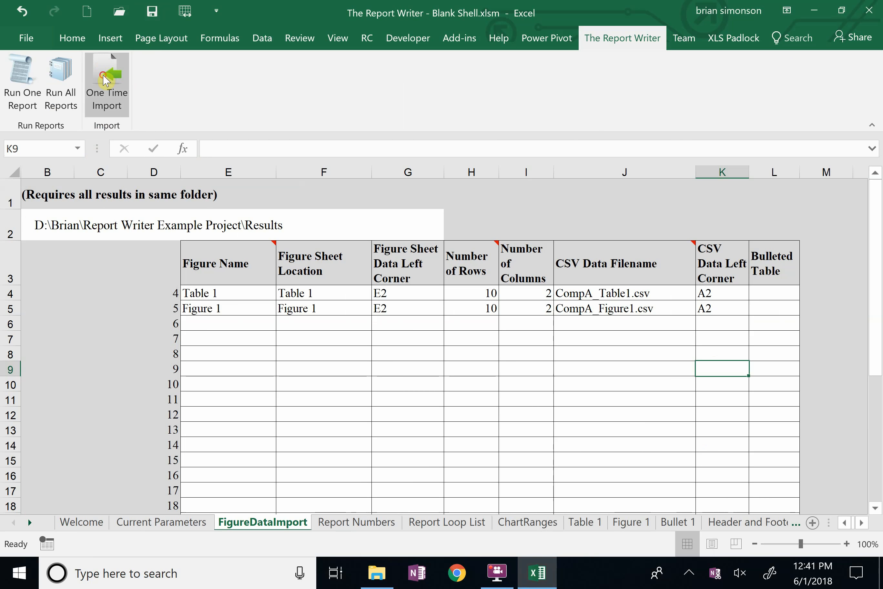
# Run the One Time Import, dismiss its completion message and view the imported data on the Figure 1 sheet.
pyautogui.click(107, 78)
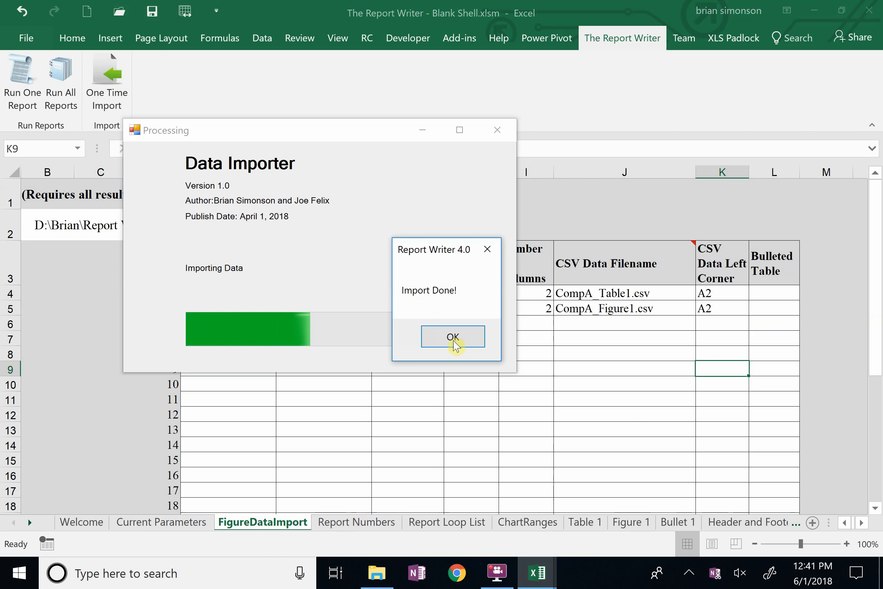
pyautogui.click(452, 335)
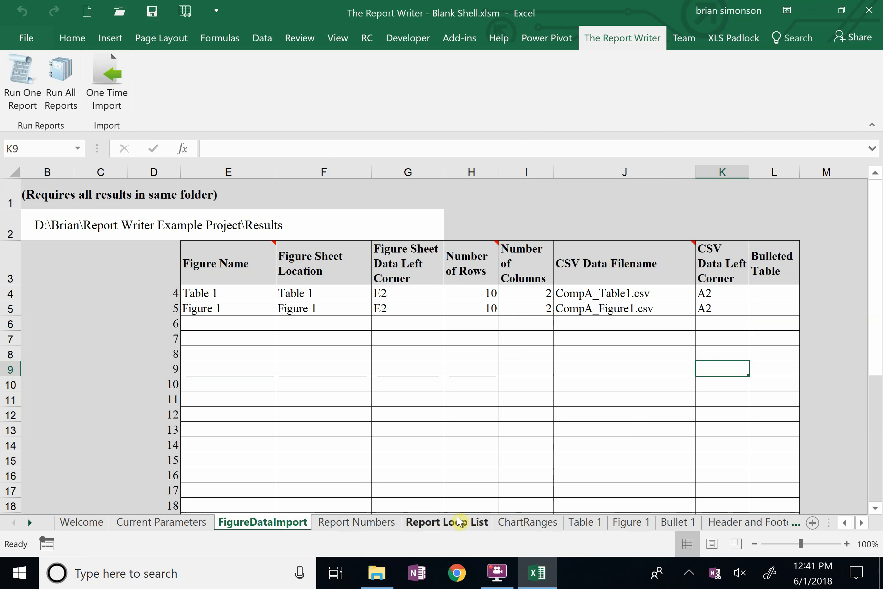
pyautogui.click(632, 527)
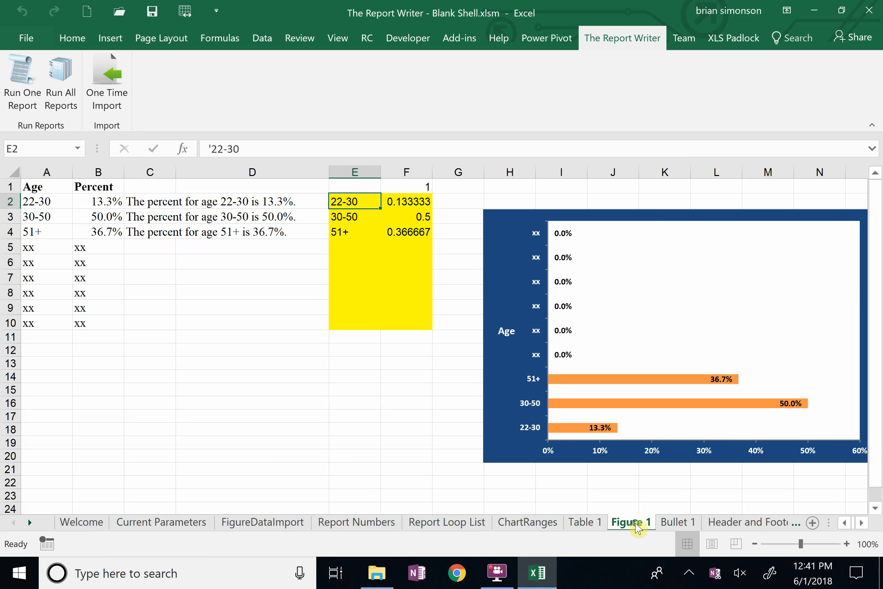
# Create a copy of the Figure 1 sheet in the same workbook, placed before the Bullet 1 sheet.
pyautogui.rightClick(637, 528)
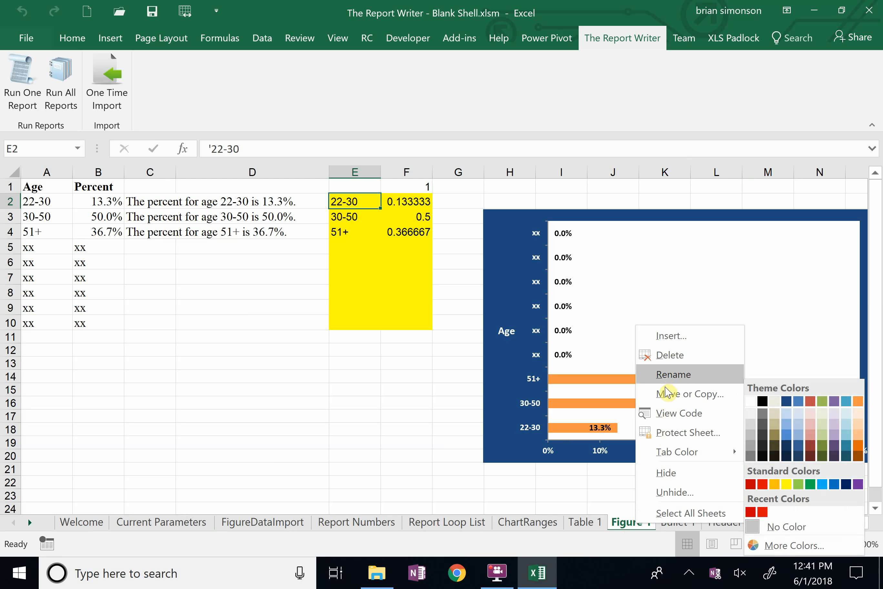
pyautogui.click(665, 397)
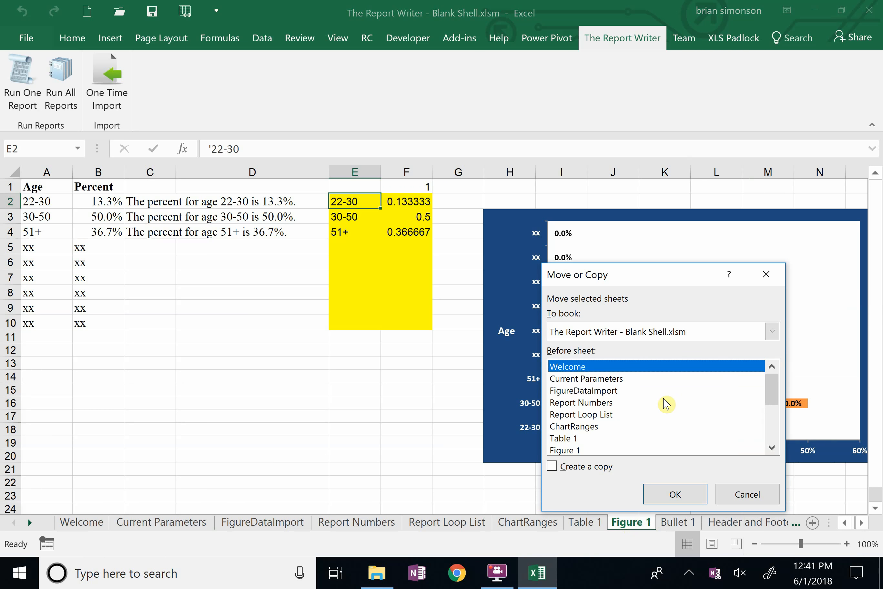
pyautogui.click(553, 467)
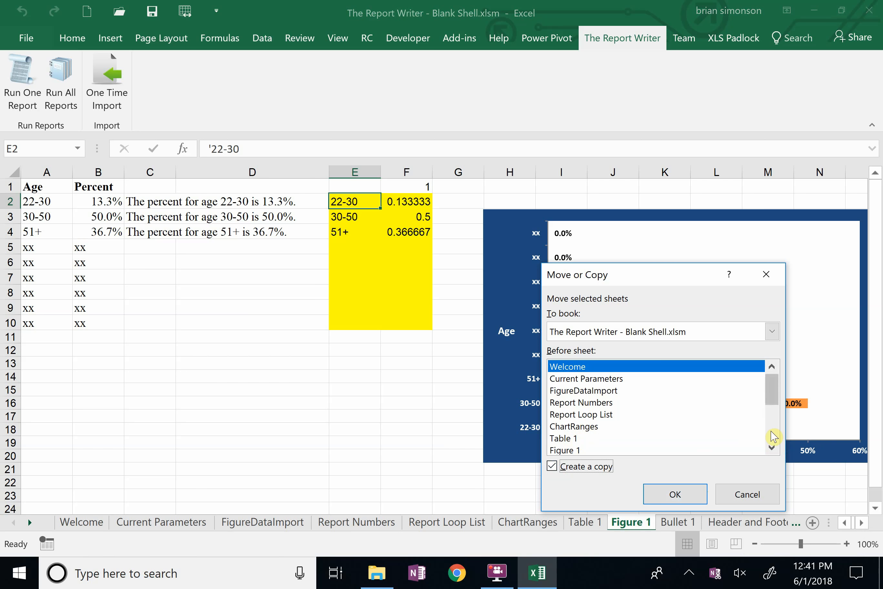
pyautogui.click(772, 433)
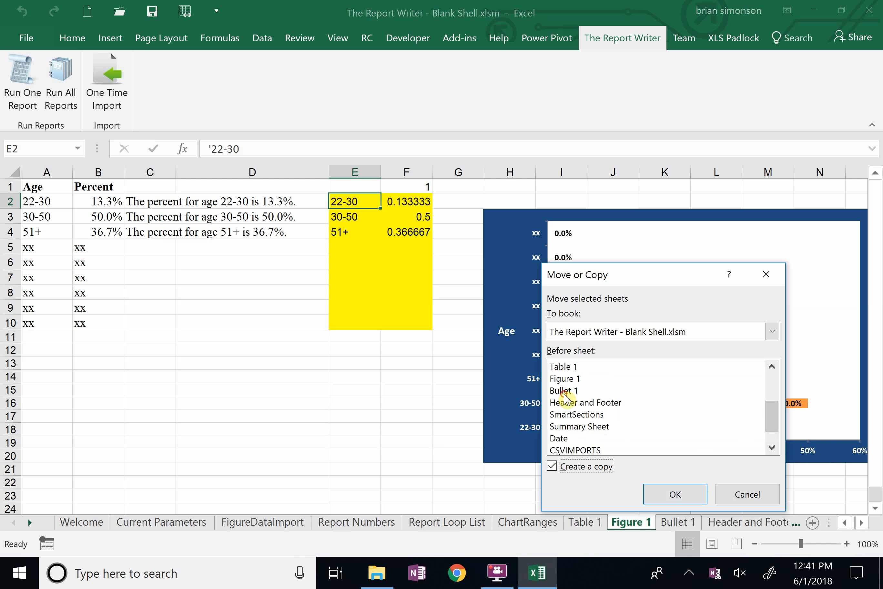
pyautogui.click(564, 391)
pyautogui.click(666, 492)
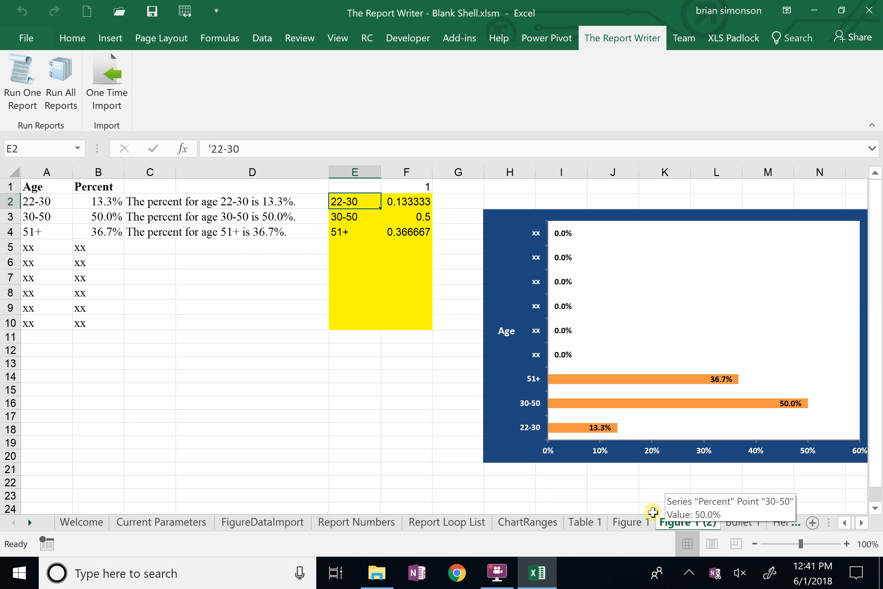
# Rename the copied Figure 1 sheet as Figure 2.
pyautogui.rightClick(687, 529)
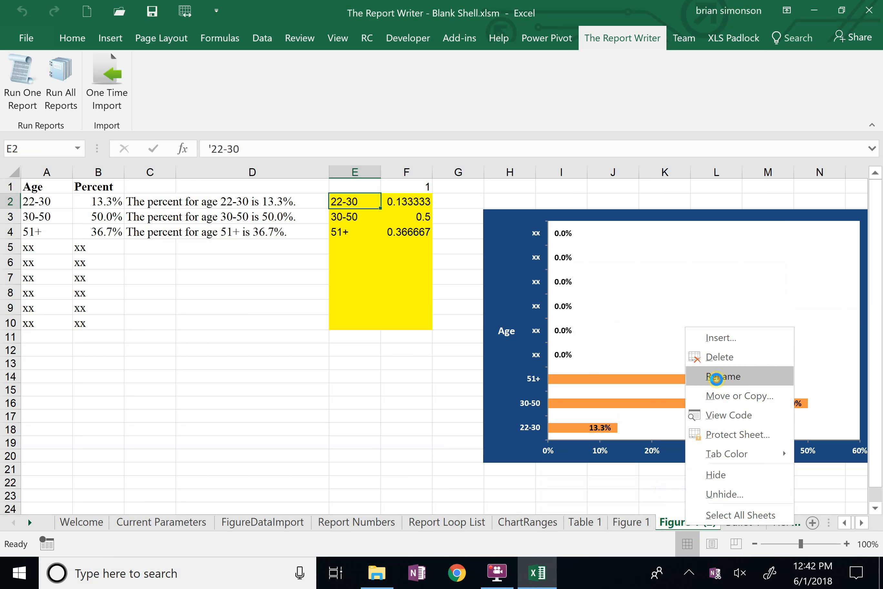
pyautogui.click(716, 377)
pyautogui.write('Figure 2')
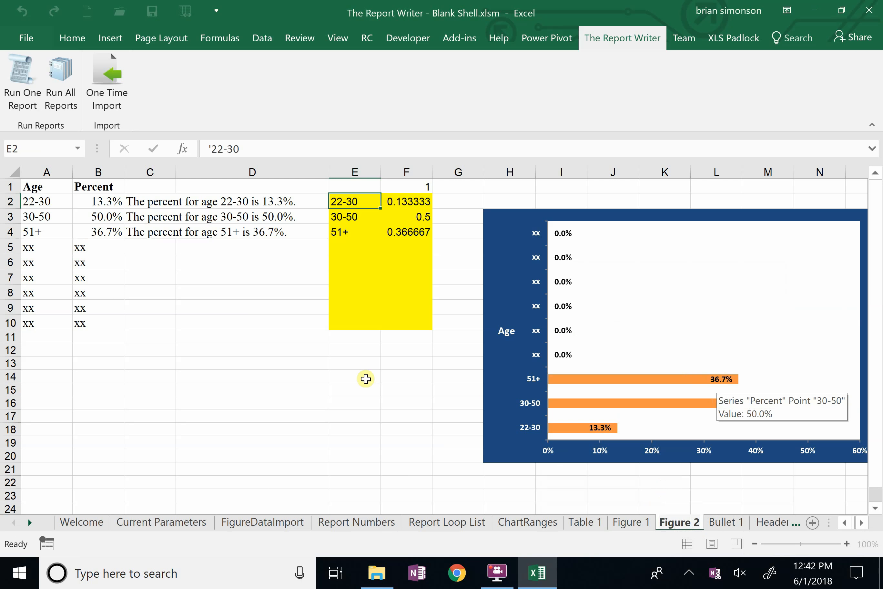
pyautogui.click(365, 378)
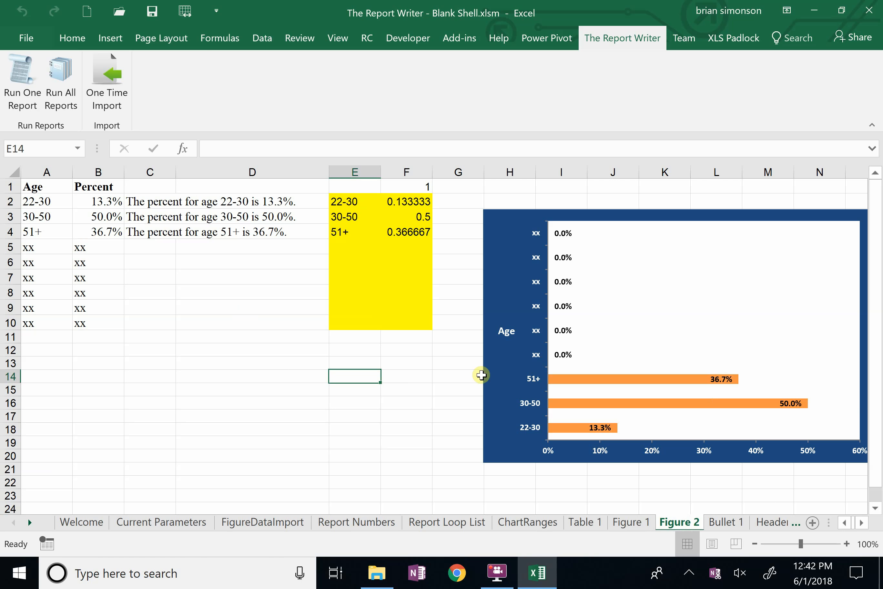
# Clear the contents of cells E2:F7 in the yellow import area of the Figure 2 sheet.
pyautogui.moveTo(353, 200); pyautogui.dragTo(407, 268)
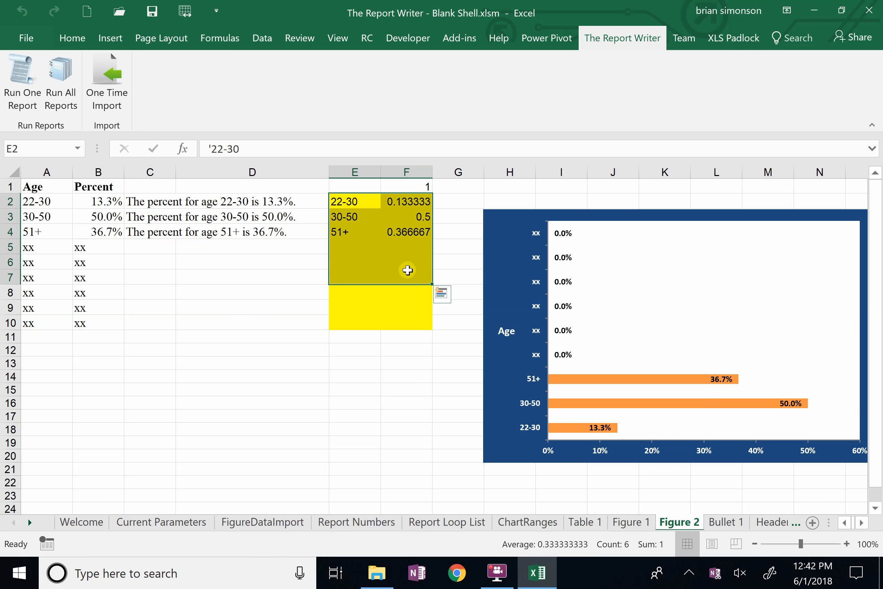
pyautogui.rightClick(407, 270)
pyautogui.click(452, 352)
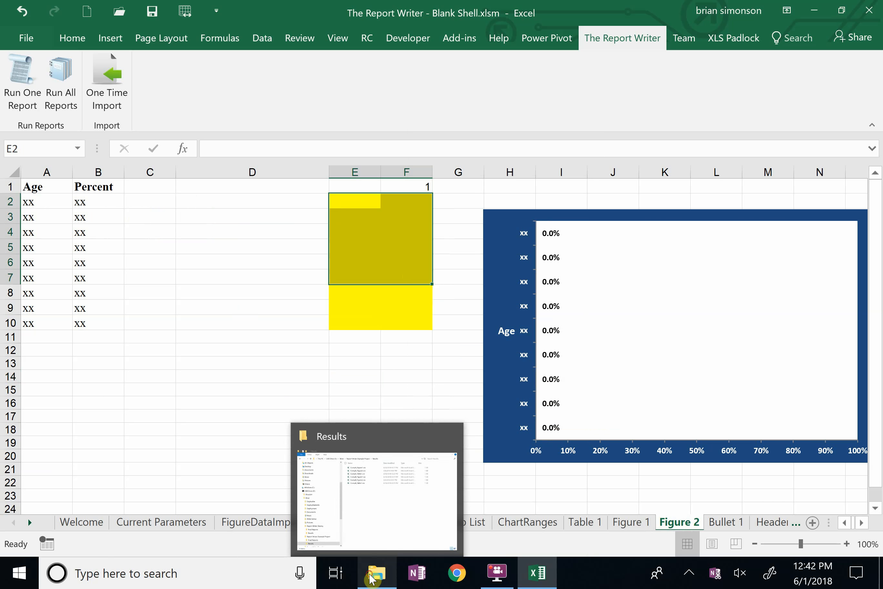
# Open CompA_Figure2.csv from the Results folder to check its data layout, and return to the Report Writer workbook.
pyautogui.click(373, 580)
pyautogui.click(326, 120)
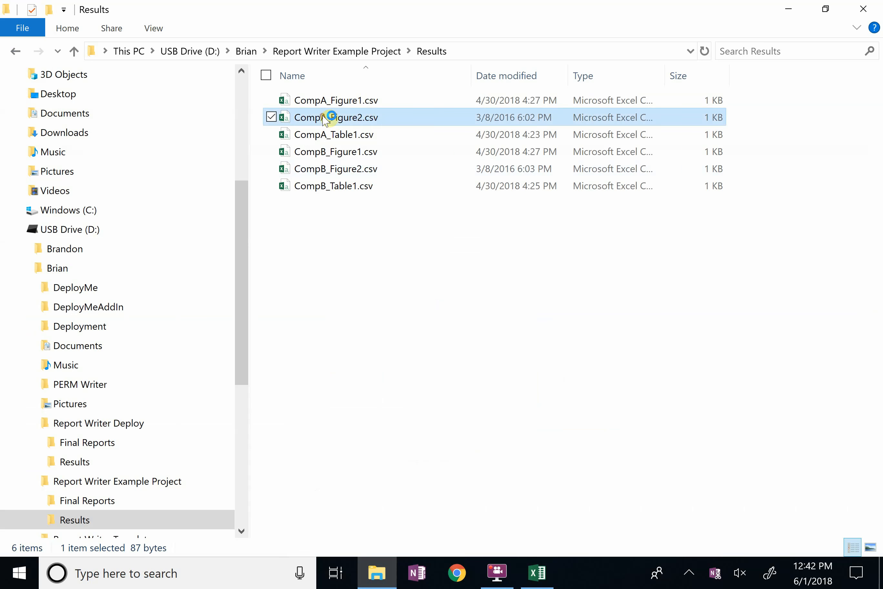
pyautogui.hotkey('alt', 'Tab')
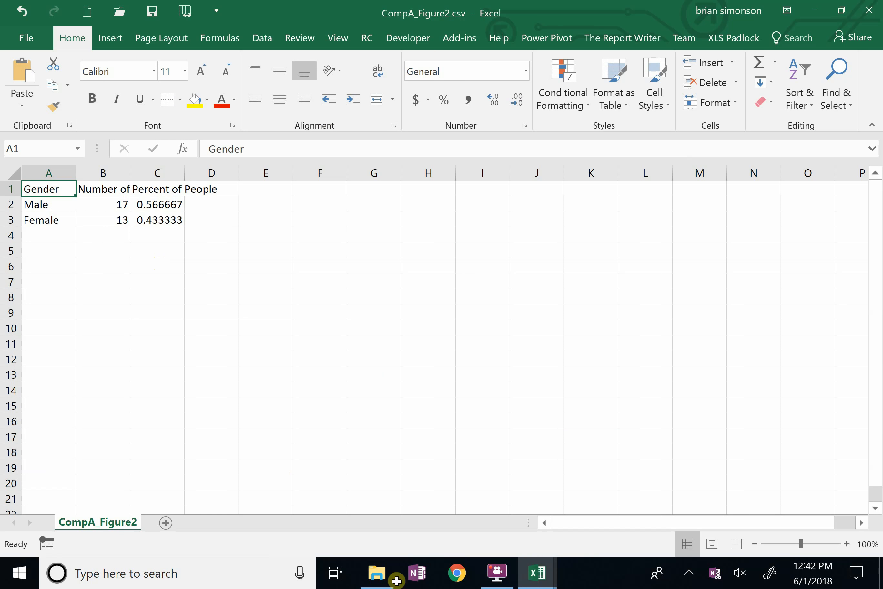
pyautogui.moveTo(539, 587)
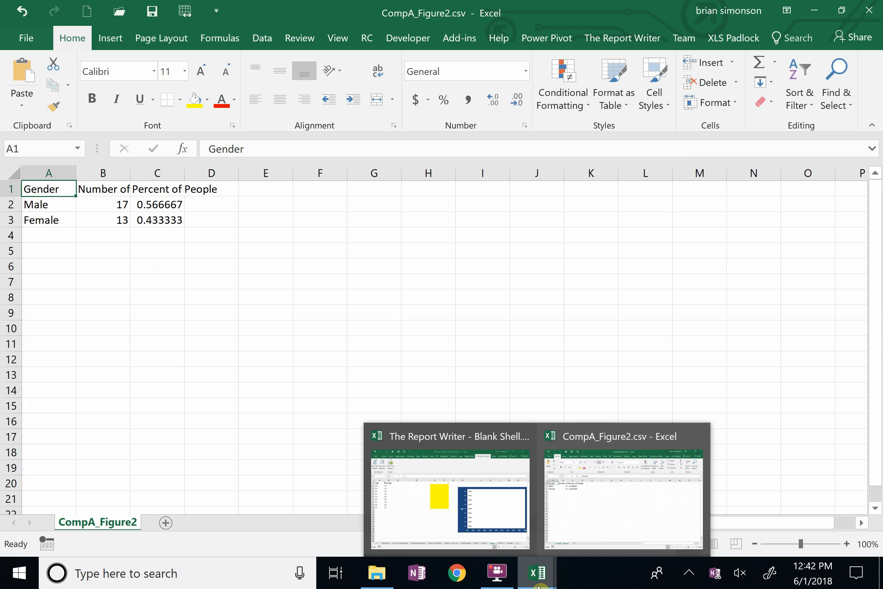
pyautogui.click(417, 433)
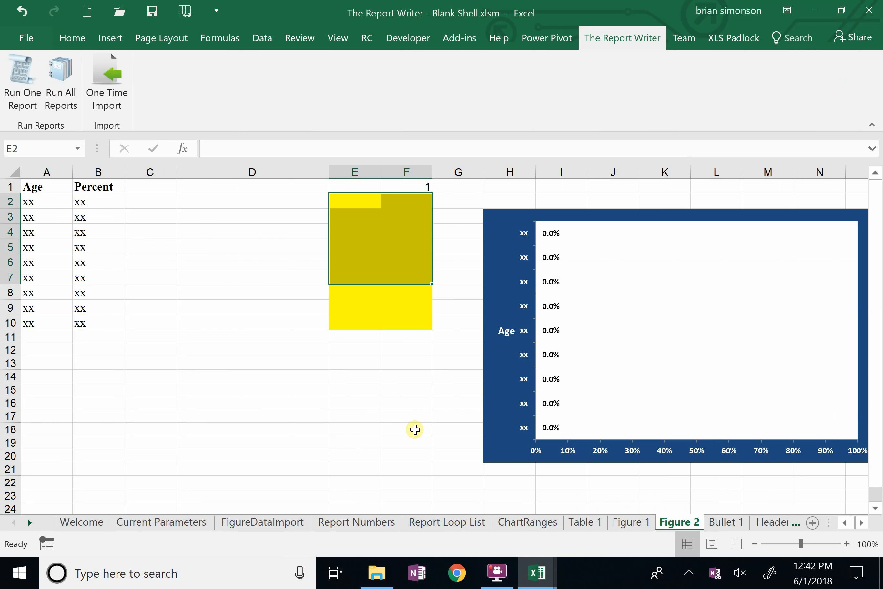
# Copy Figure 1's import settings in E5:K5 on the FigureDataImport sheet and paste them into row 6.
pyautogui.click(248, 522)
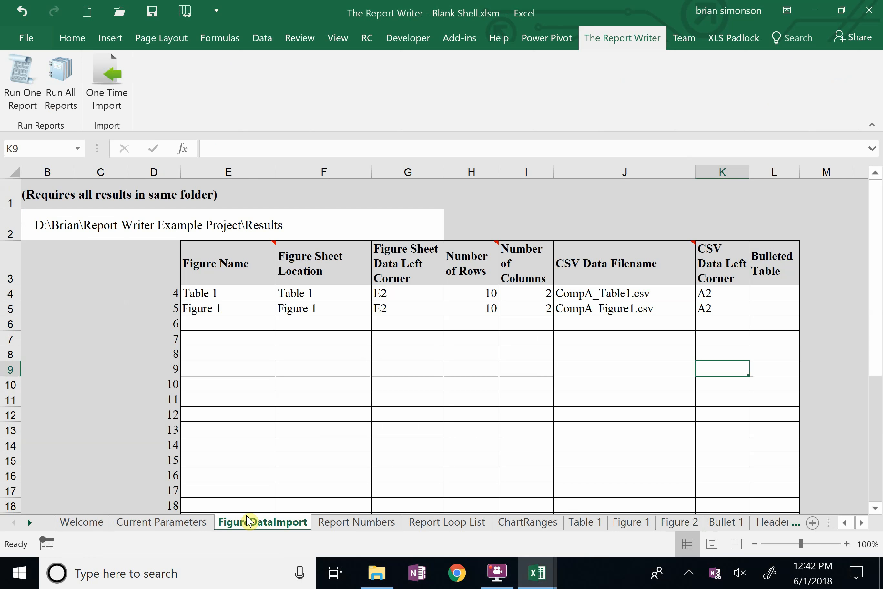
pyautogui.click(221, 307)
pyautogui.moveTo(478, 308); pyautogui.dragTo(697, 309)
pyautogui.hotkey('ctrl', 'c')
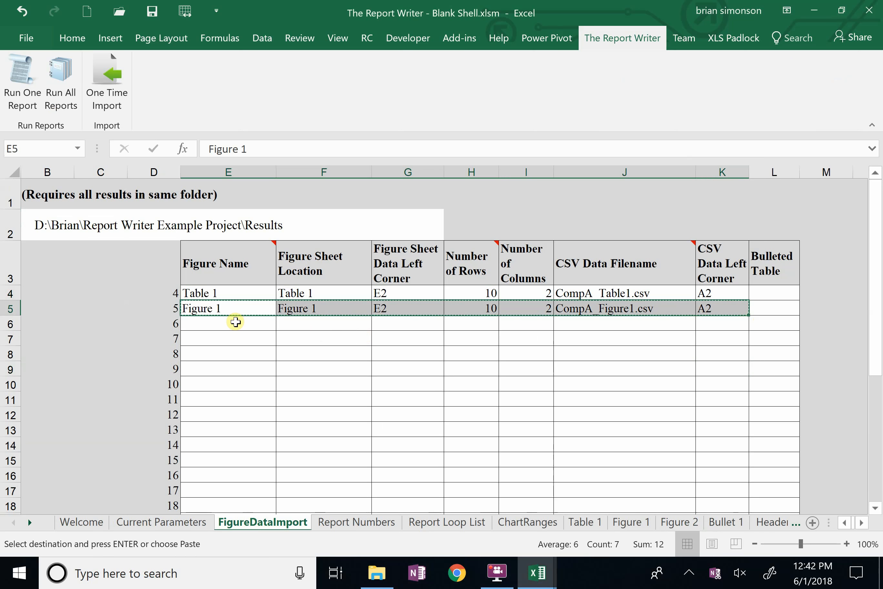
pyautogui.click(236, 322)
pyautogui.hotkey('ctrl', 'v')
# Change both the Figure Name and the Figure Sheet Location in row 6 to Figure 2.
pyautogui.click(236, 323)
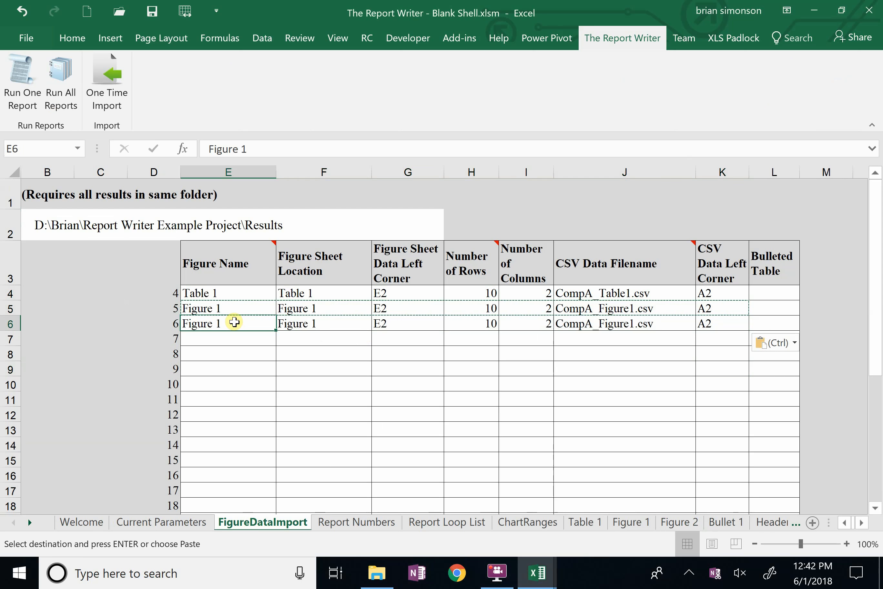
pyautogui.click(261, 146)
pyautogui.press('BackSpace')
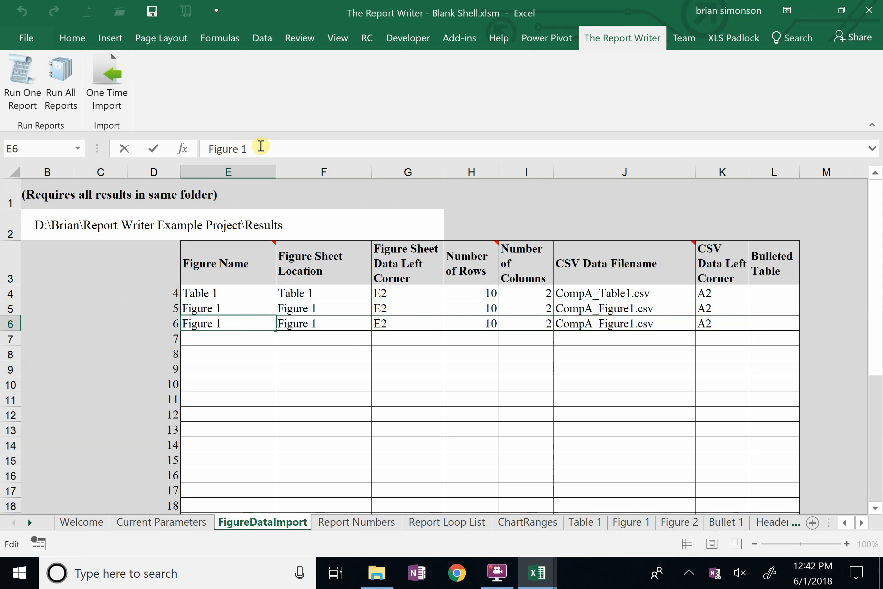
pyautogui.write('2')
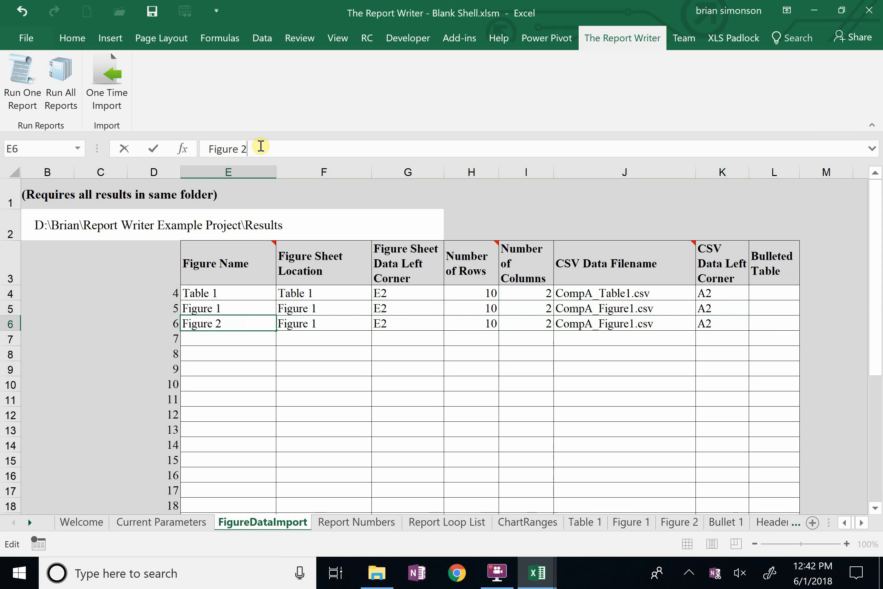
pyautogui.click(306, 325)
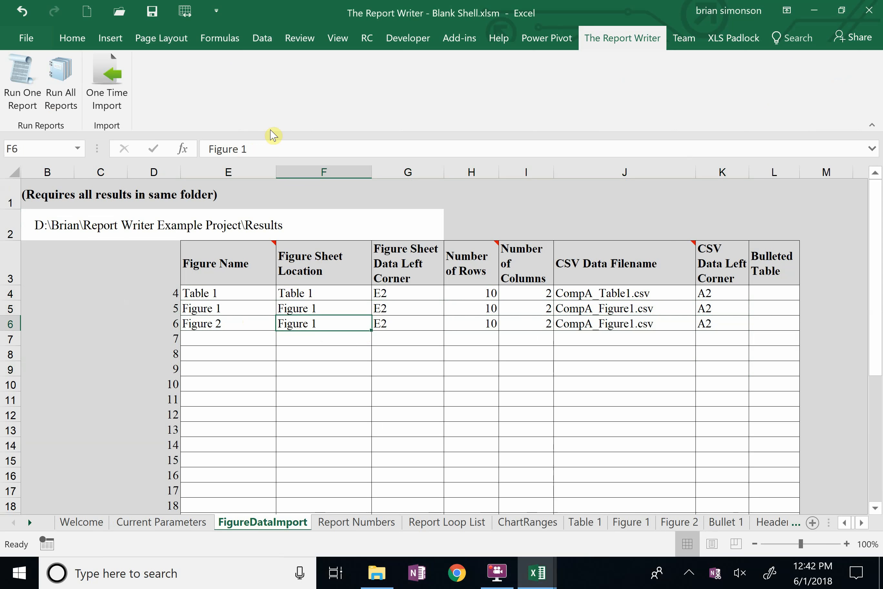
pyautogui.click(269, 153)
pyautogui.press('BackSpace')
pyautogui.write('2')
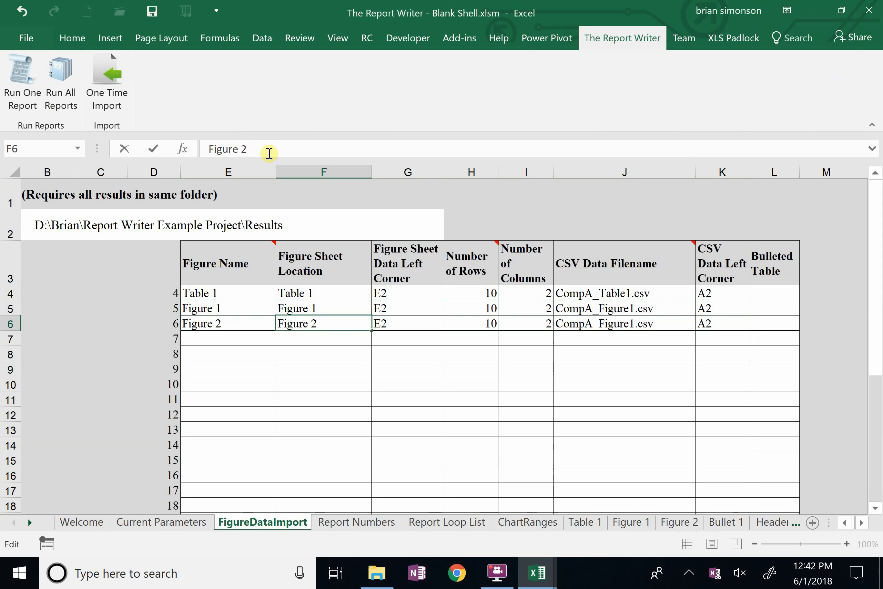
pyautogui.press('Return')
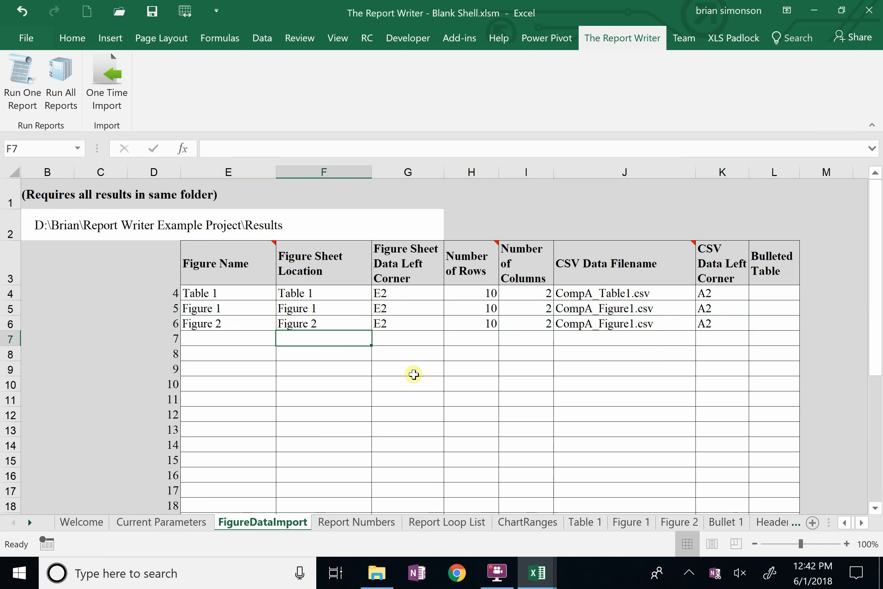
# Review Figure 2's data corner and row count, and set its Number of Columns to 3.
pyautogui.click(401, 322)
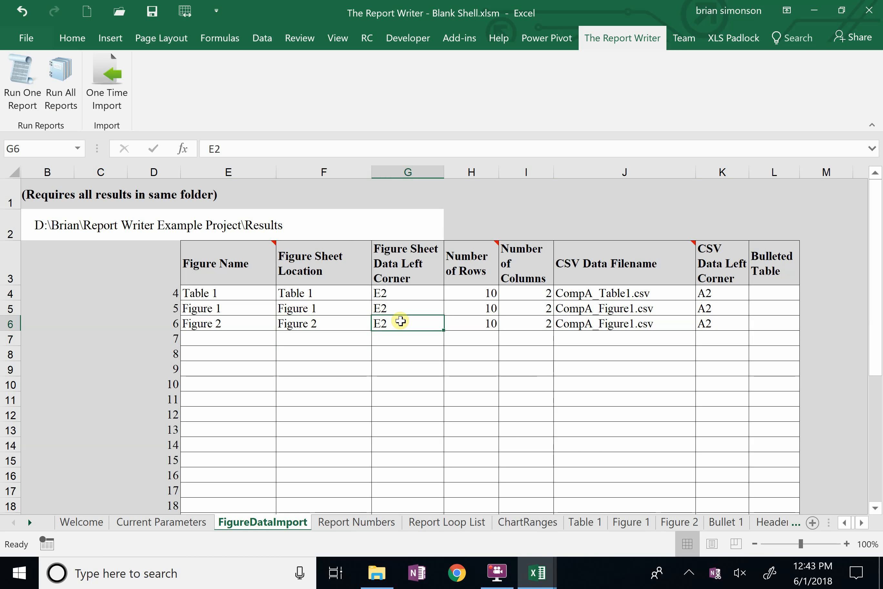
pyautogui.click(460, 323)
pyautogui.click(525, 329)
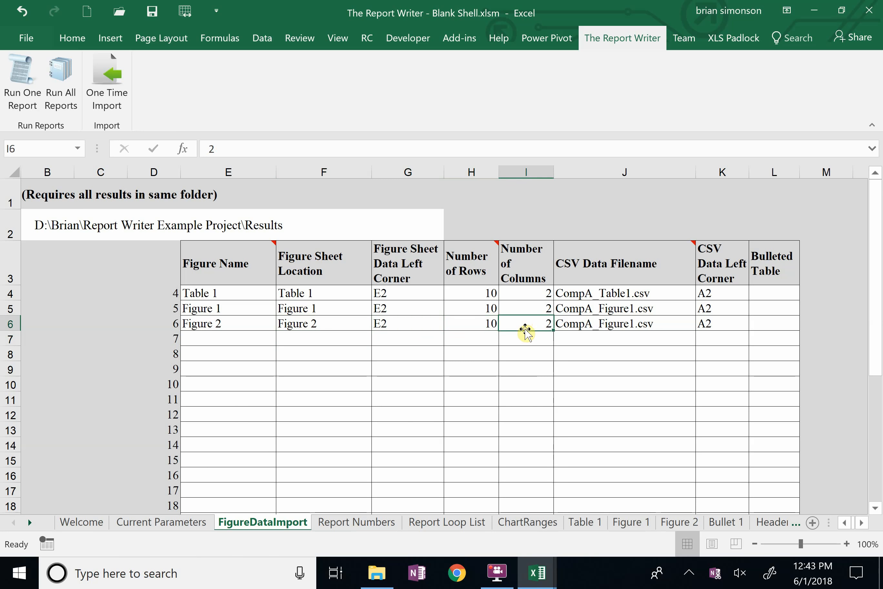
pyautogui.write('3')
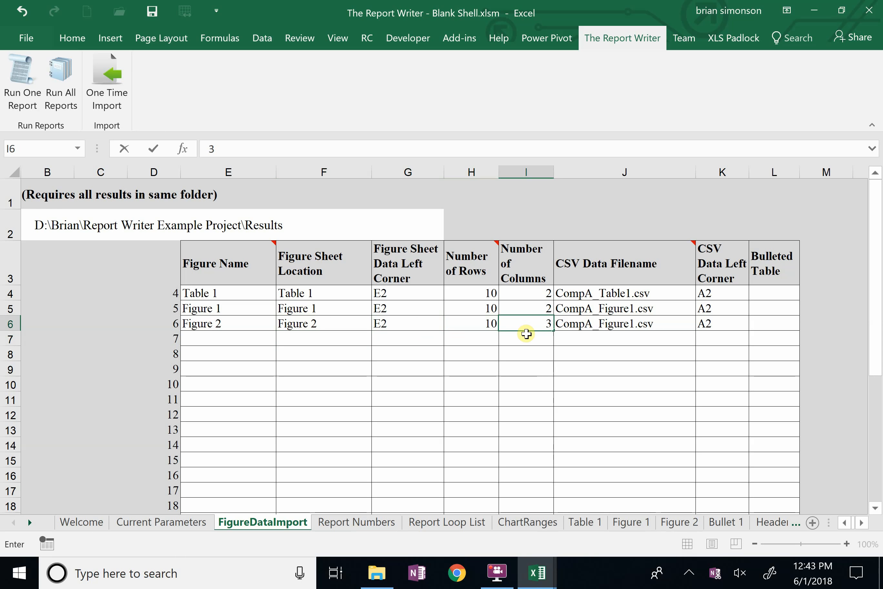
pyautogui.press('Return')
# Set Figure 2's CSV Data Filename to CompA_Figure2.csv and check its CSV Data Left Corner.
pyautogui.click(606, 329)
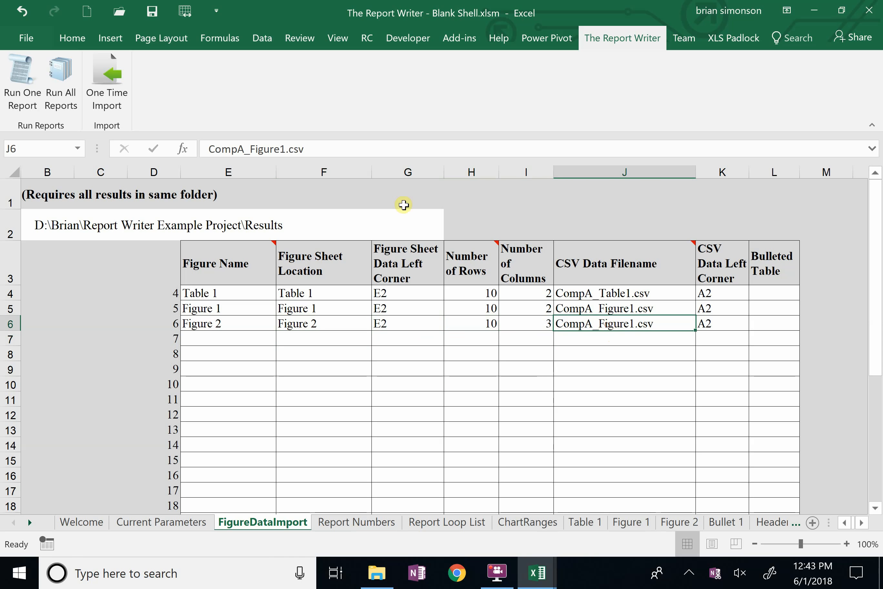
pyautogui.click(287, 149)
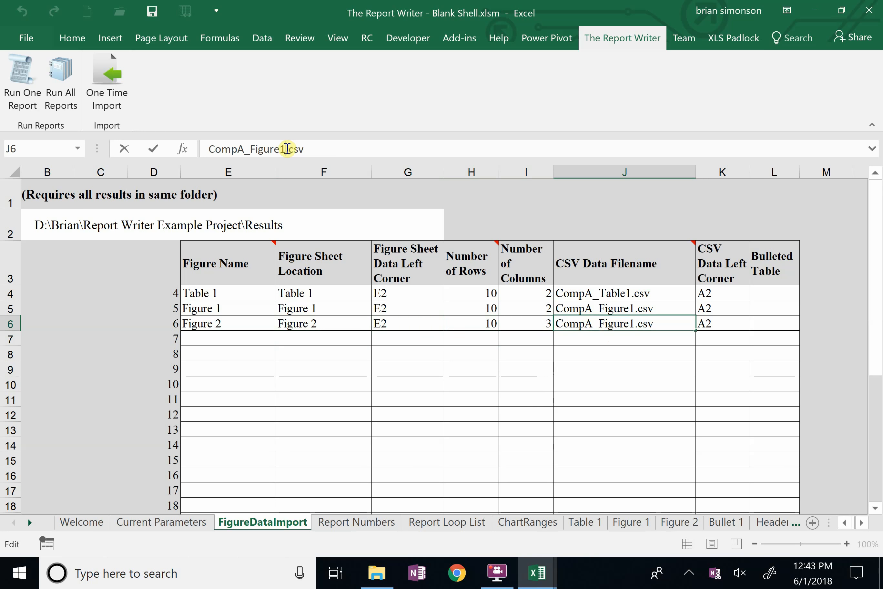
pyautogui.press('BackSpace')
pyautogui.write('2')
pyautogui.press('Return')
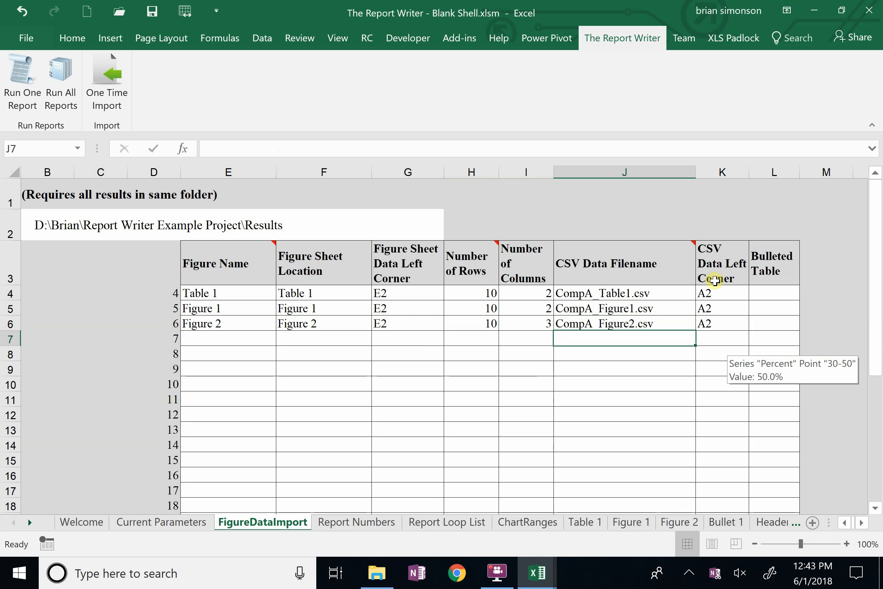
pyautogui.click(713, 325)
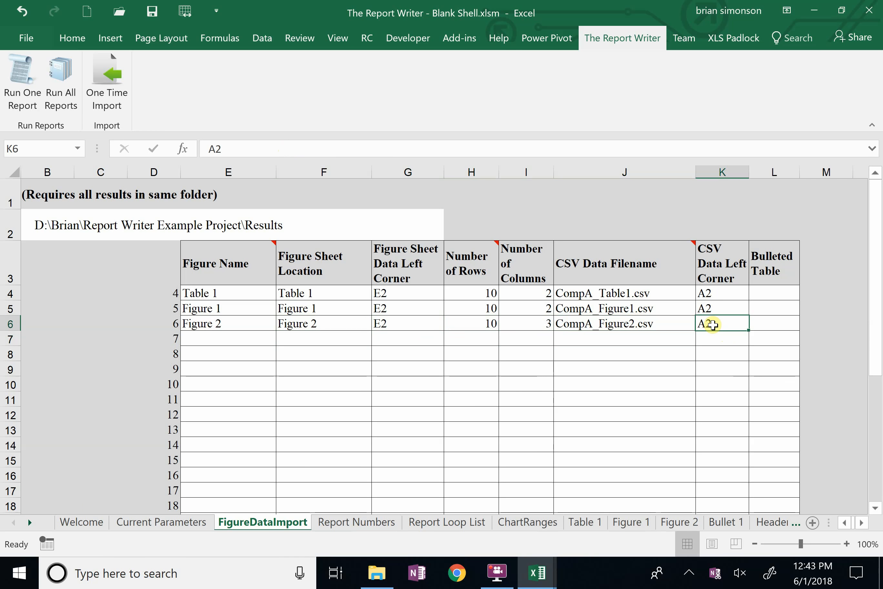
# Run the One Time Import with the Figure 2 row included and view the result on the Figure 2 sheet.
pyautogui.click(101, 83)
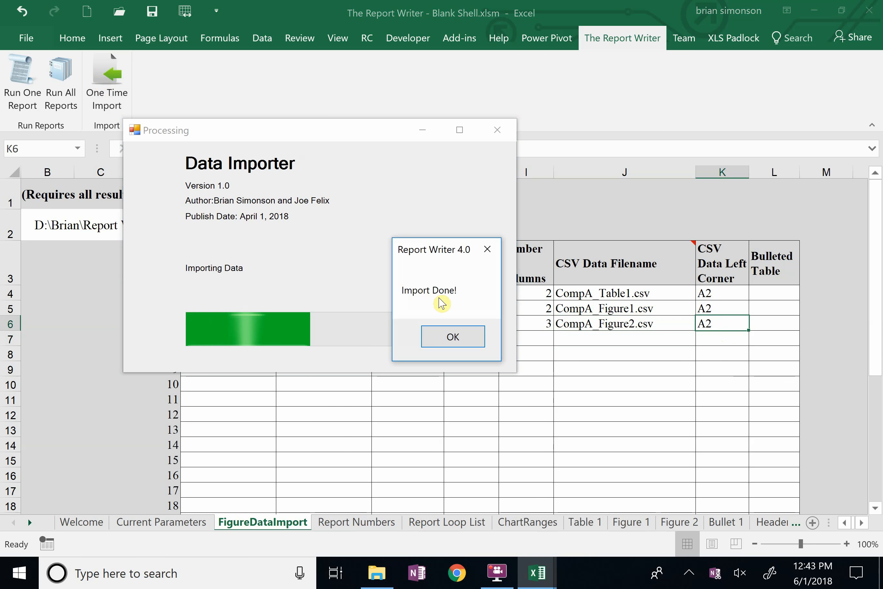
pyautogui.click(449, 335)
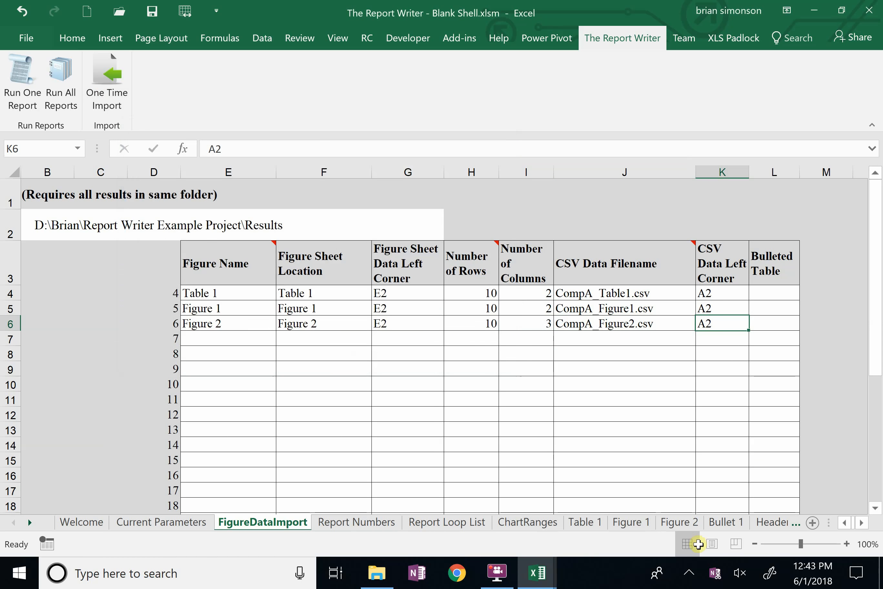
pyautogui.click(684, 523)
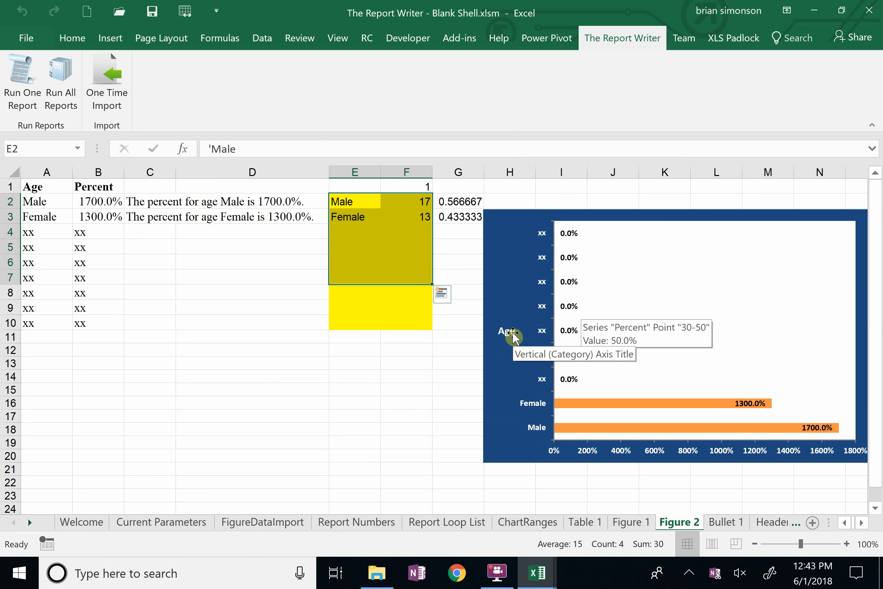
pyautogui.click(508, 282)
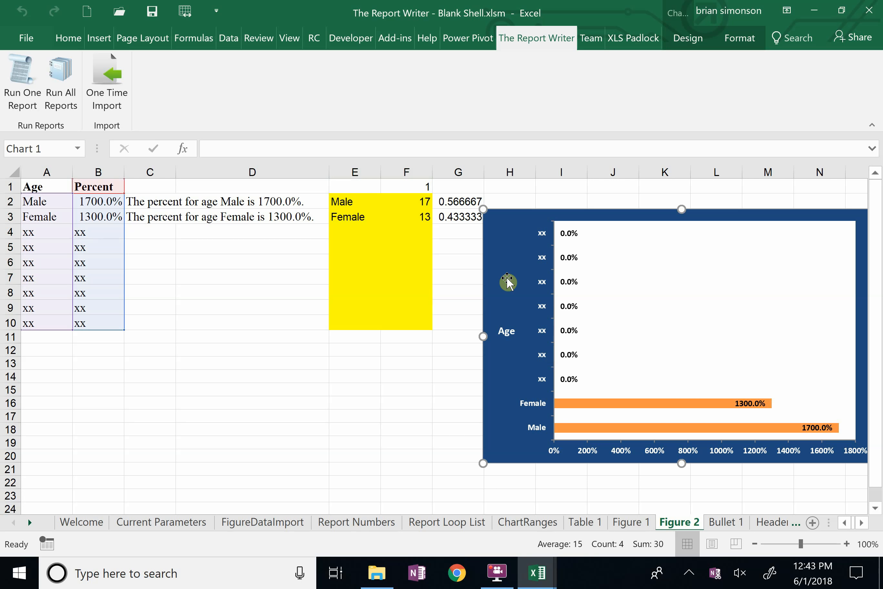
pyautogui.click(364, 402)
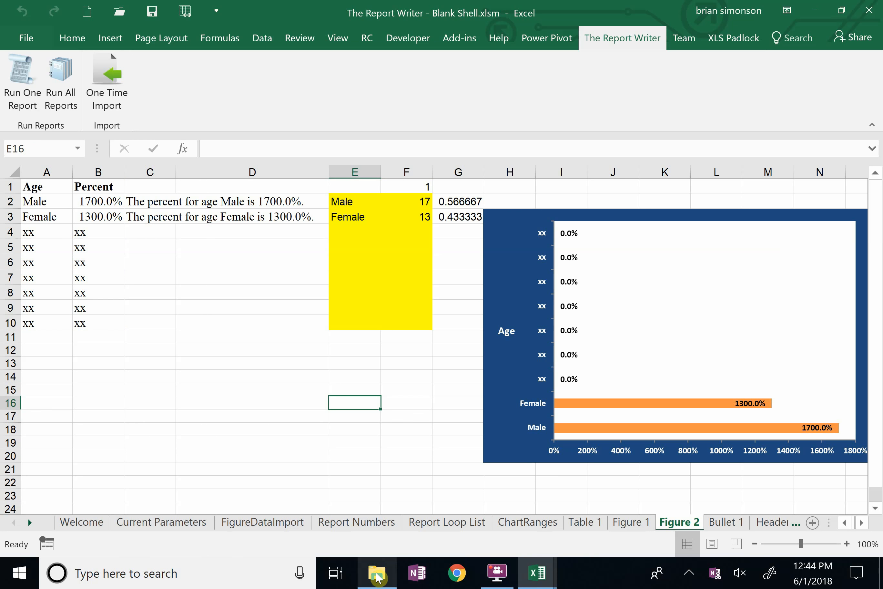
# Open Example Project_Template.docx from the Report Writer Example Project folder in Word and review its table, figure and bulleted list placeholders.
pyautogui.moveTo(378, 577)
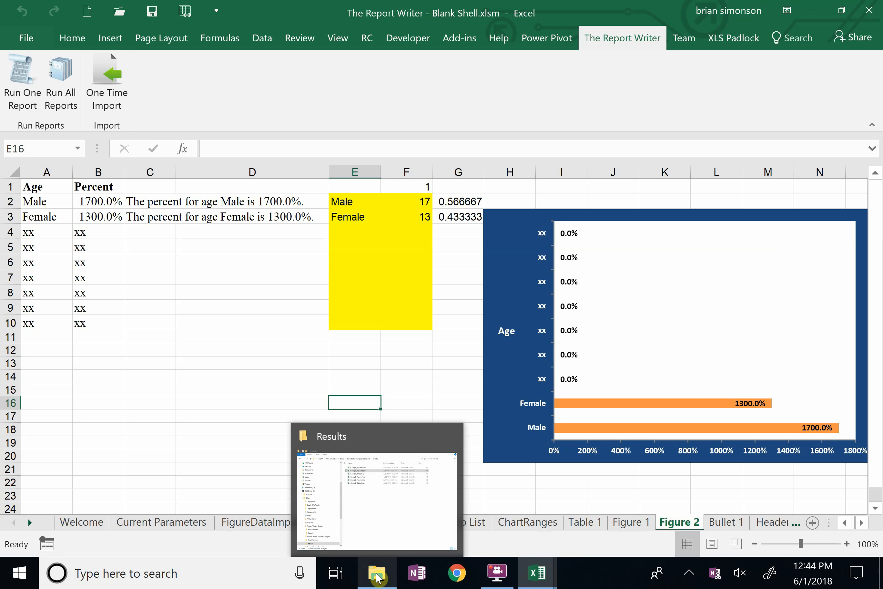
pyautogui.click(369, 488)
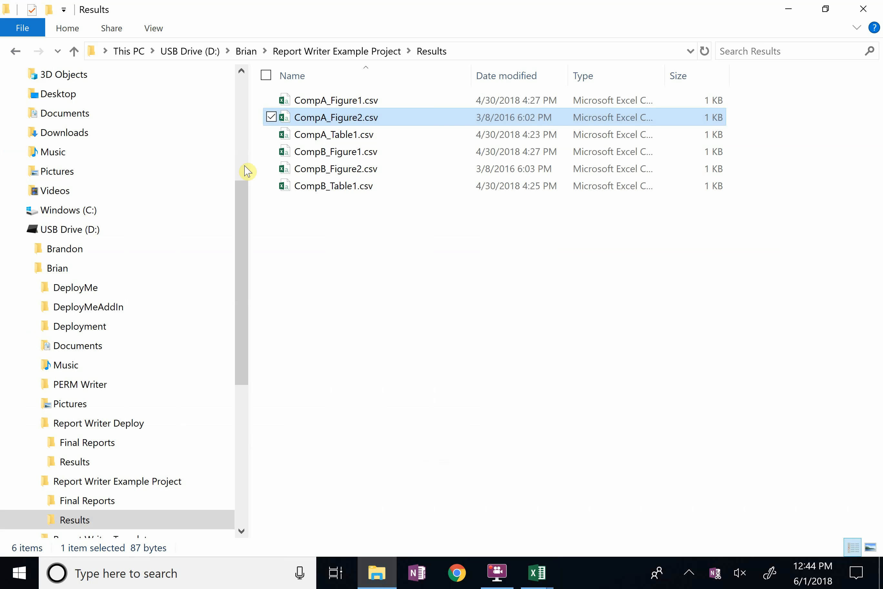
pyautogui.click(15, 51)
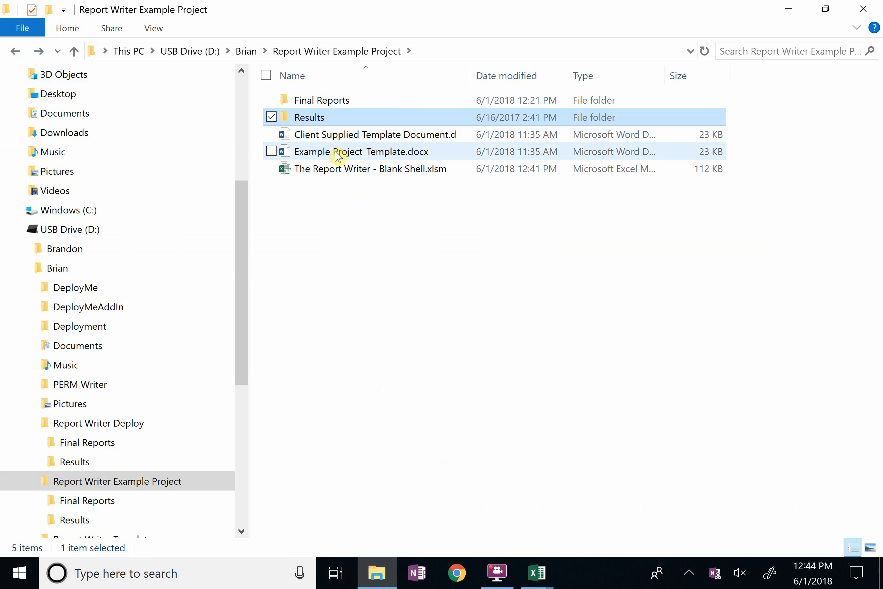
pyautogui.click(337, 155)
pyautogui.doubleClick(337, 155)
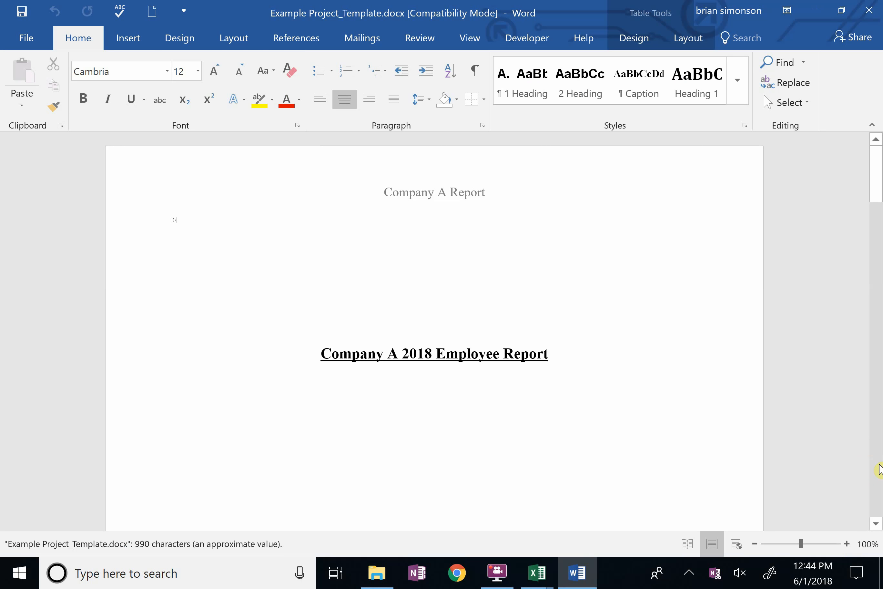
pyautogui.click(877, 470)
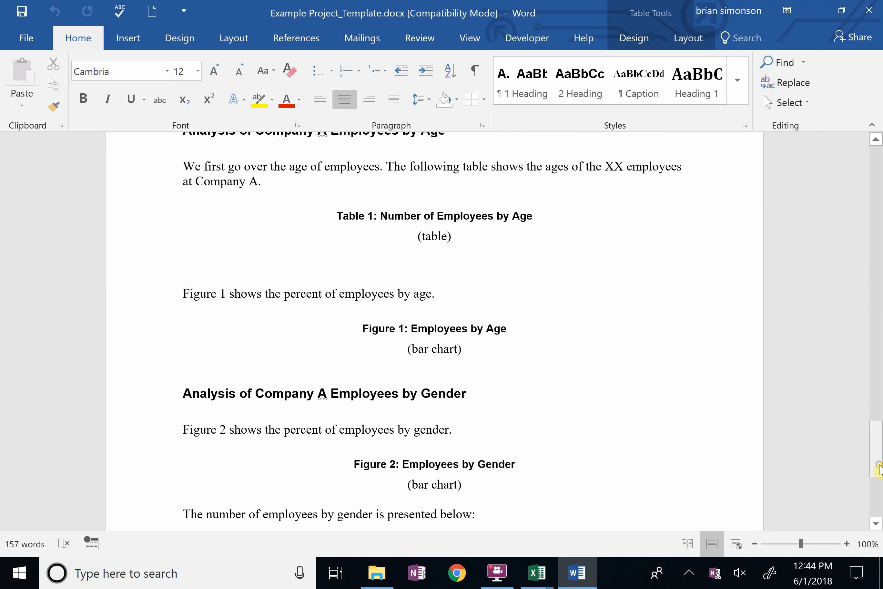
pyautogui.moveTo(880, 470); pyautogui.dragTo(881, 526)
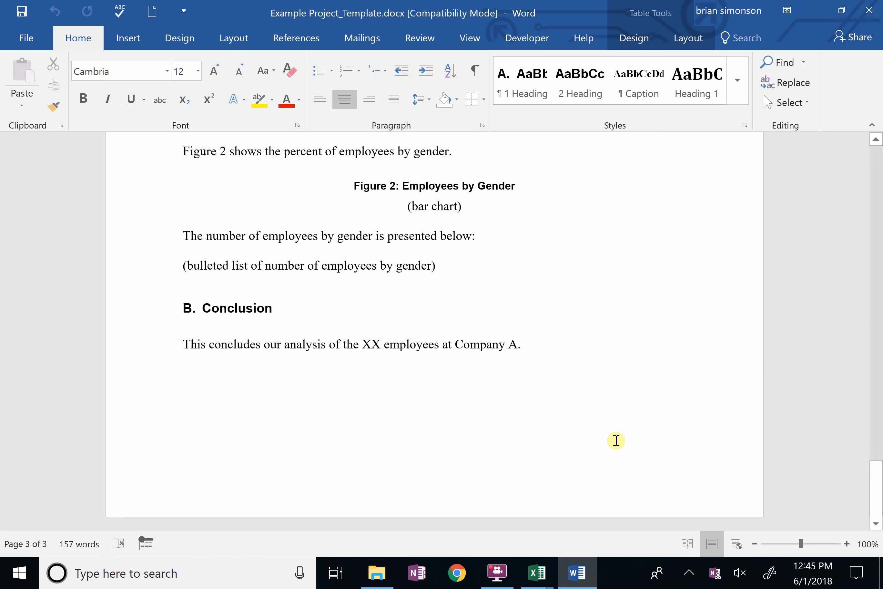
# Switch back to The Report Writer - Blank Shell workbook in Excel and compare the Bullet 1 and Figure 2 sheets.
pyautogui.moveTo(534, 580)
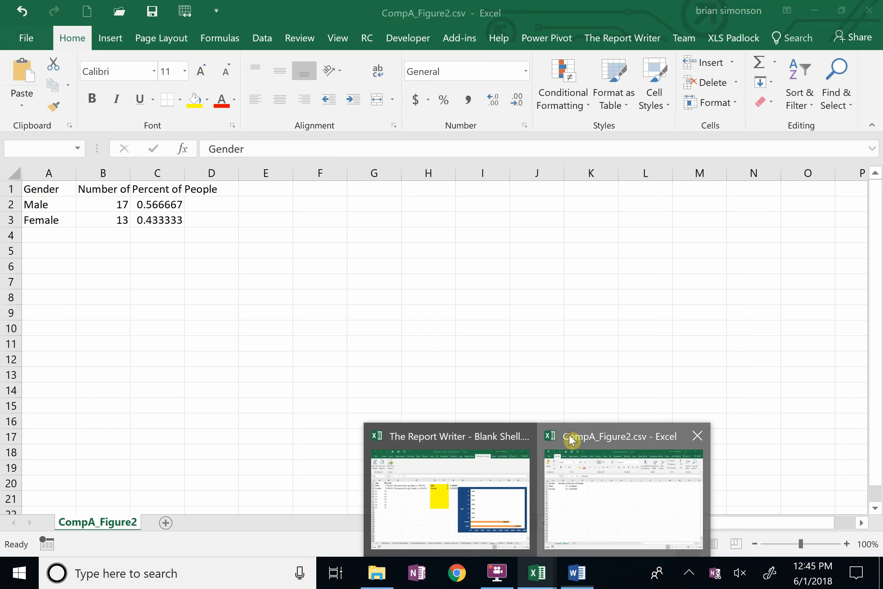
pyautogui.click(572, 440)
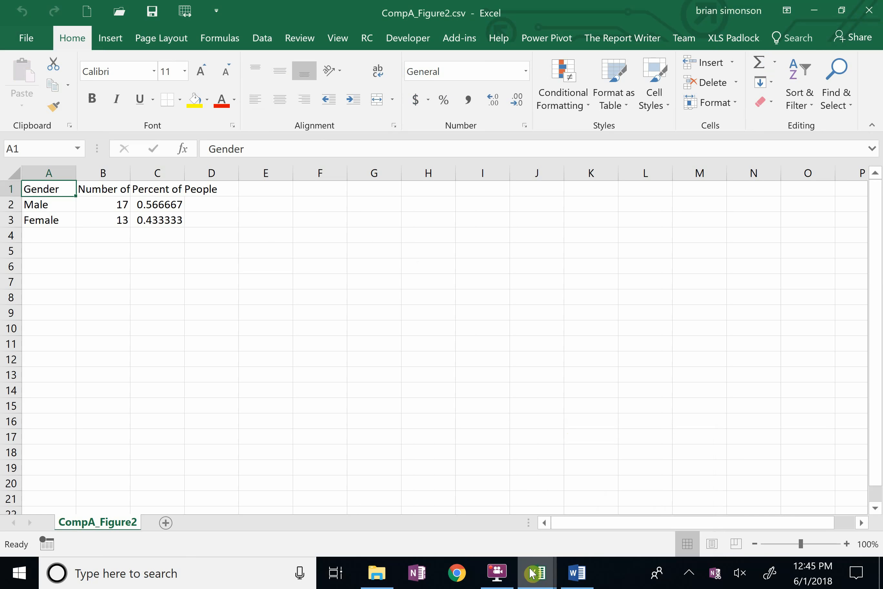
pyautogui.moveTo(537, 573)
pyautogui.click(420, 442)
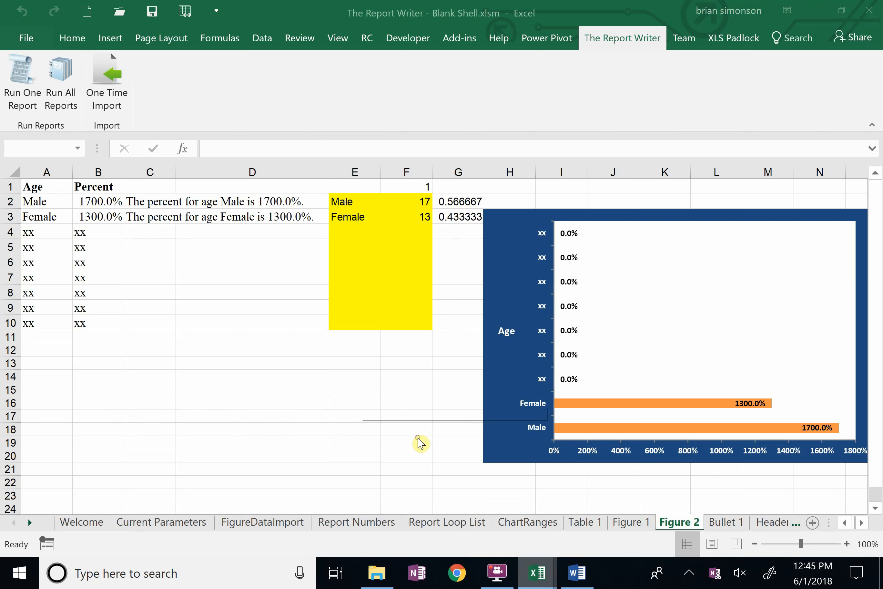
pyautogui.click(730, 523)
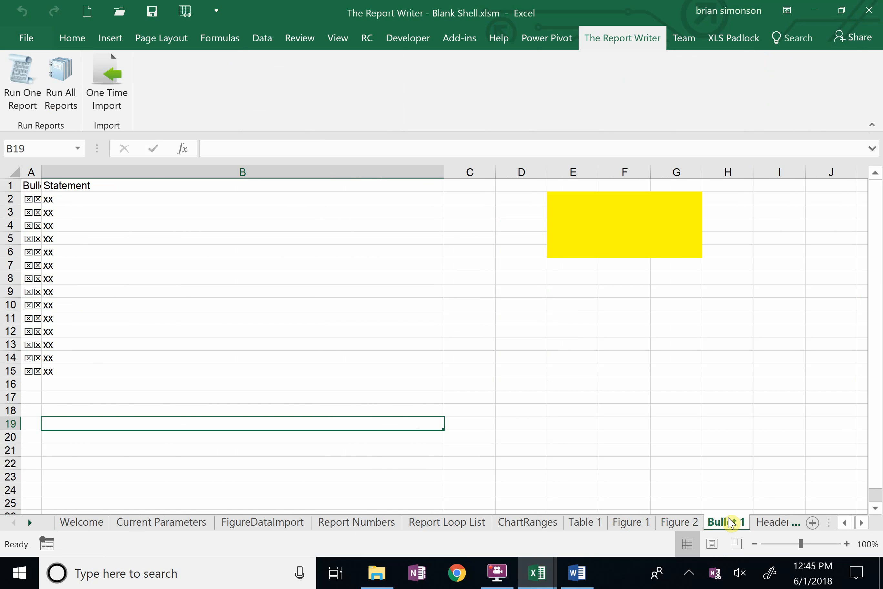
pyautogui.click(680, 524)
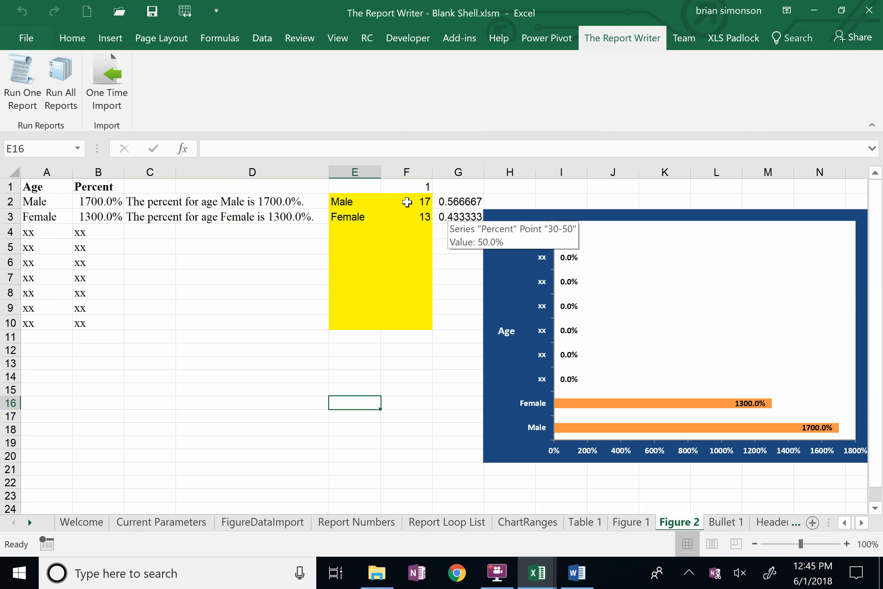
# Copy the Figure 2 row on the FigureDataImport sheet, from Figure Name to CSV Data Left Corner, into row 7.
pyautogui.click(257, 524)
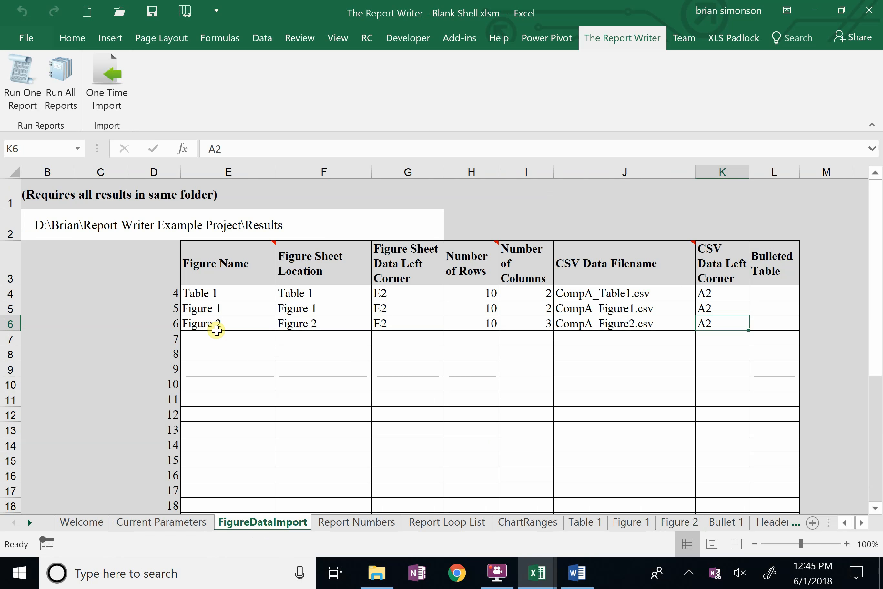
pyautogui.moveTo(217, 329); pyautogui.dragTo(704, 327)
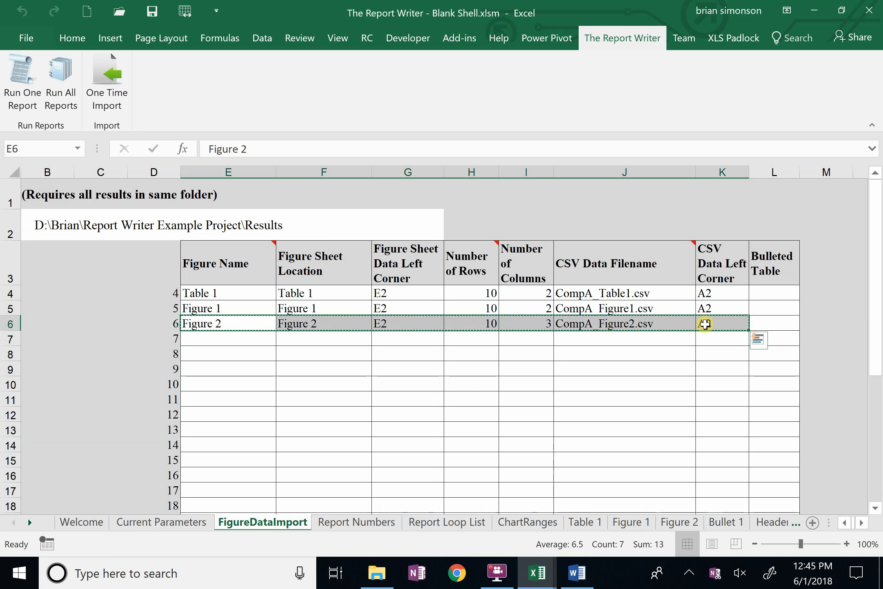
pyautogui.hotkey('ctrl', 'c')
pyautogui.click(253, 340)
pyautogui.hotkey('ctrl', 'v')
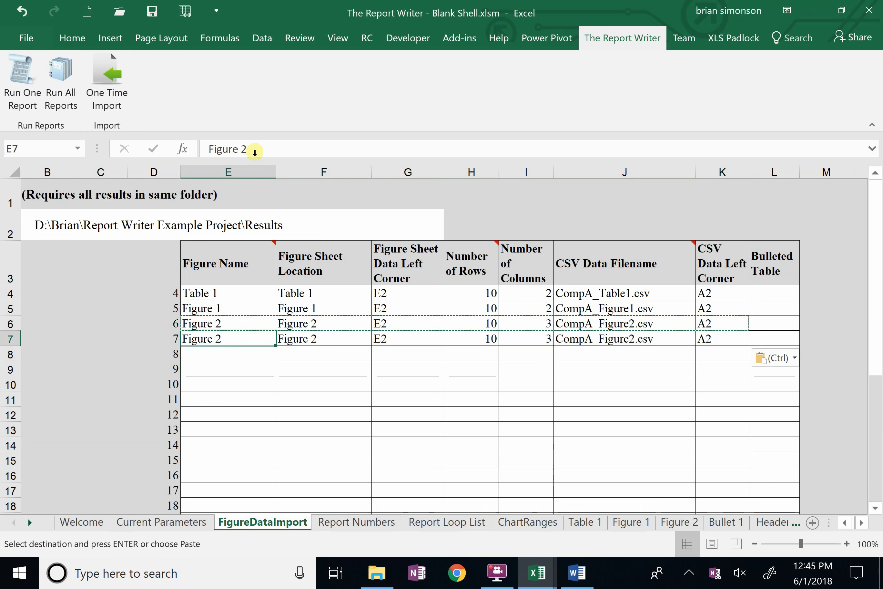
# Change both the Figure Name and the Figure Sheet Location in row 7 to Bullet 1.
pyautogui.moveTo(253, 146); pyautogui.dragTo(152, 148)
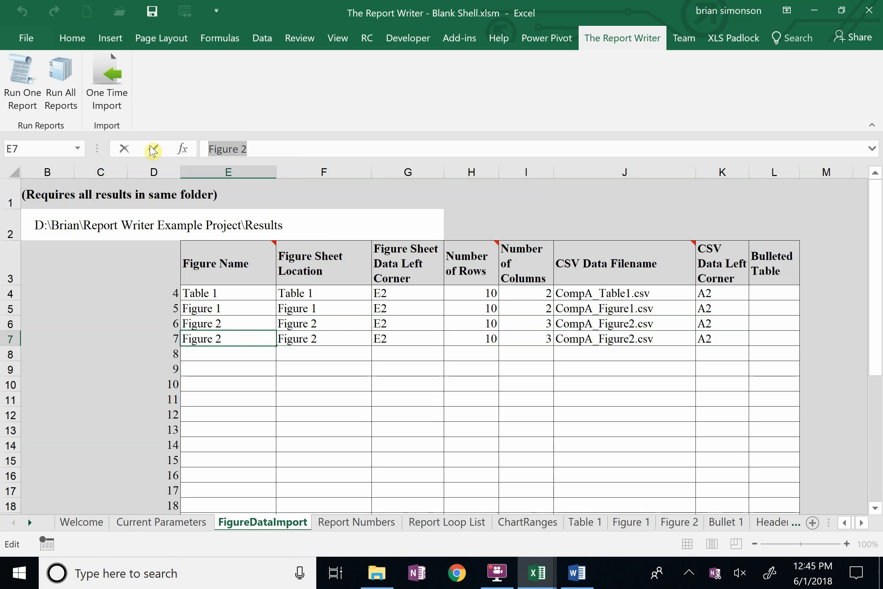
pyautogui.write('Bullet 1')
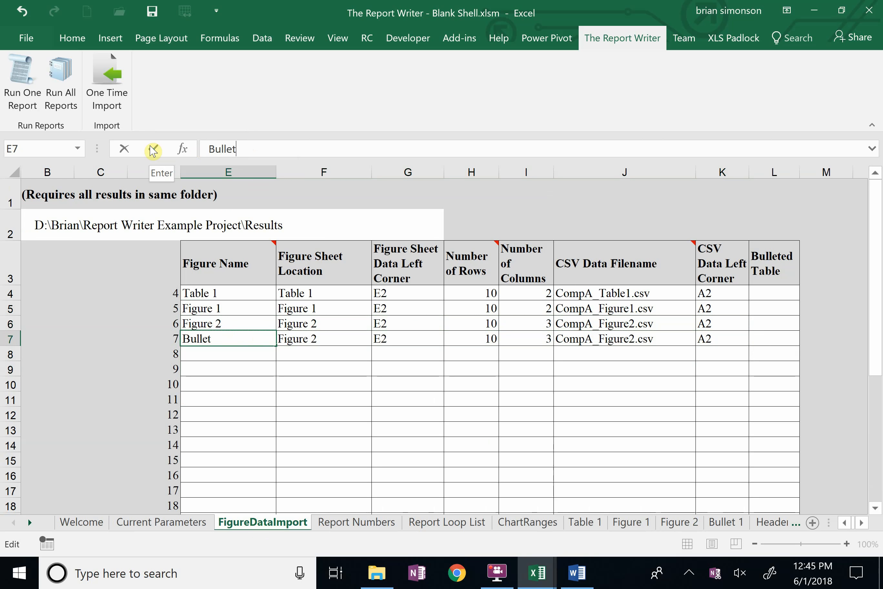
pyautogui.click(314, 337)
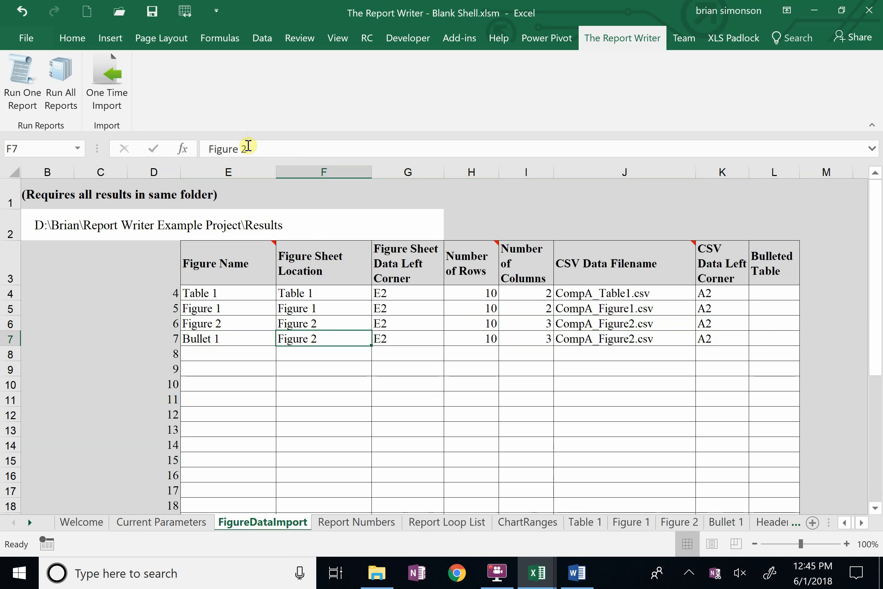
pyautogui.moveTo(248, 148); pyautogui.dragTo(107, 144)
pyautogui.write('B')
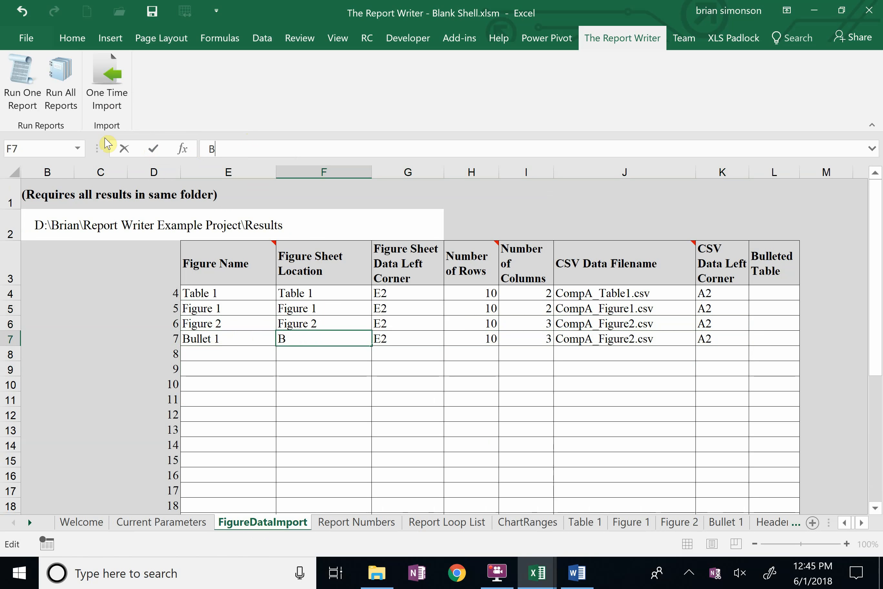
pyautogui.write('ullet 1')
pyautogui.press('Return')
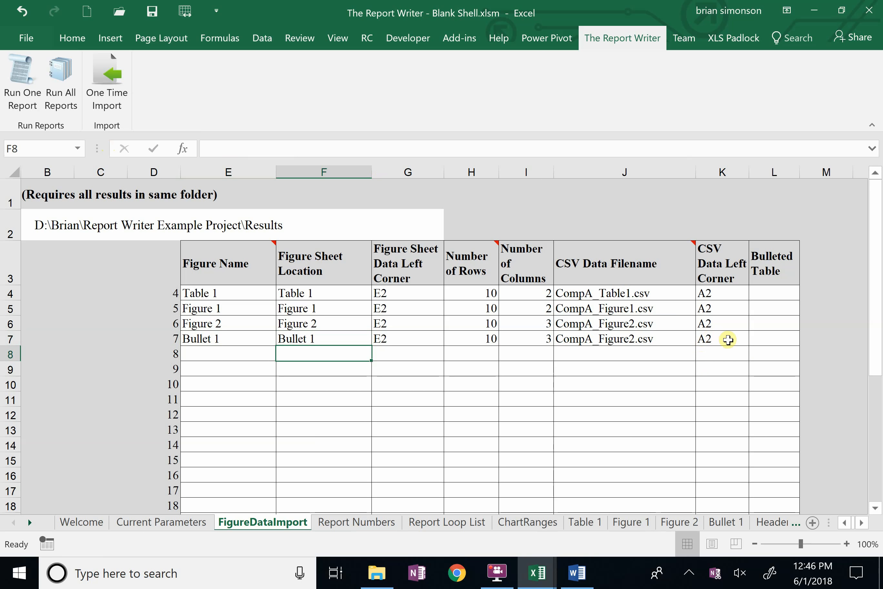
# Save the workbook and run the One Time Import with the Bullet 1 row included.
pyautogui.click(759, 341)
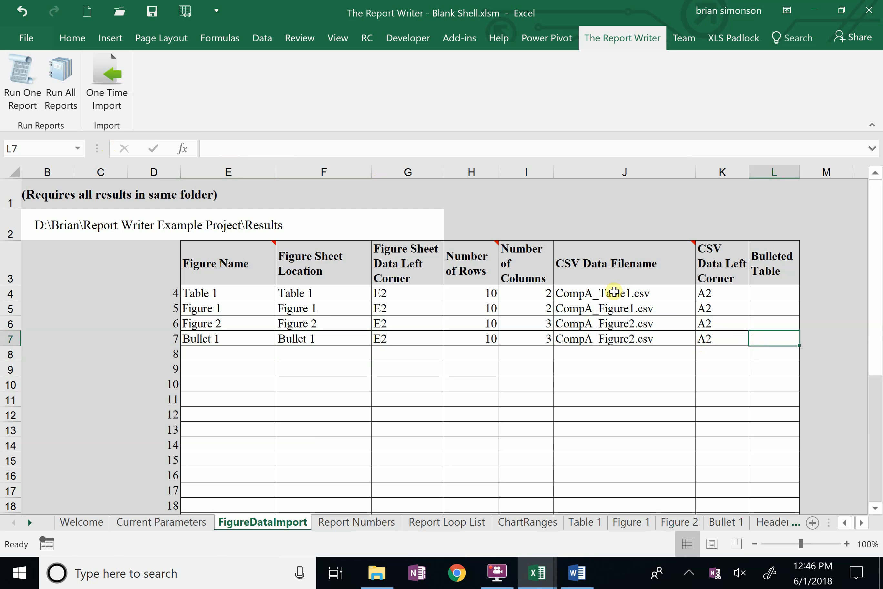
pyautogui.click(150, 12)
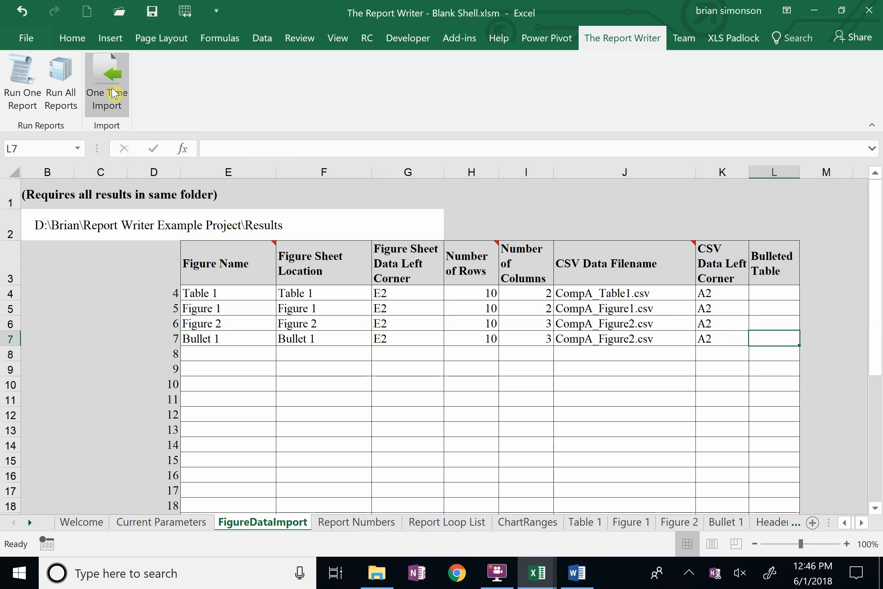
pyautogui.click(114, 93)
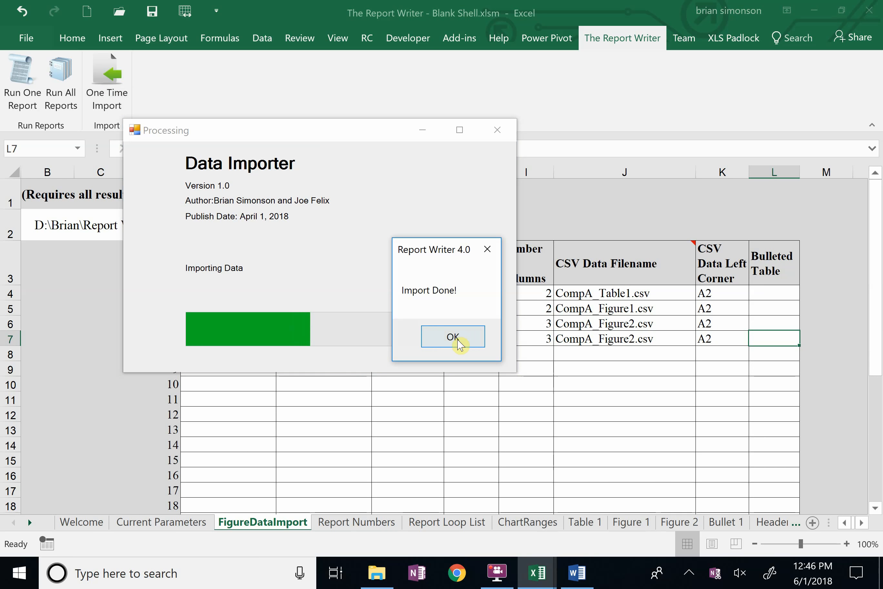
pyautogui.click(457, 337)
# Check the imported data and the statement formulas in B2 and B3 on the Bullet 1 sheet, and open the Report Numbers sheet.
pyautogui.click(722, 523)
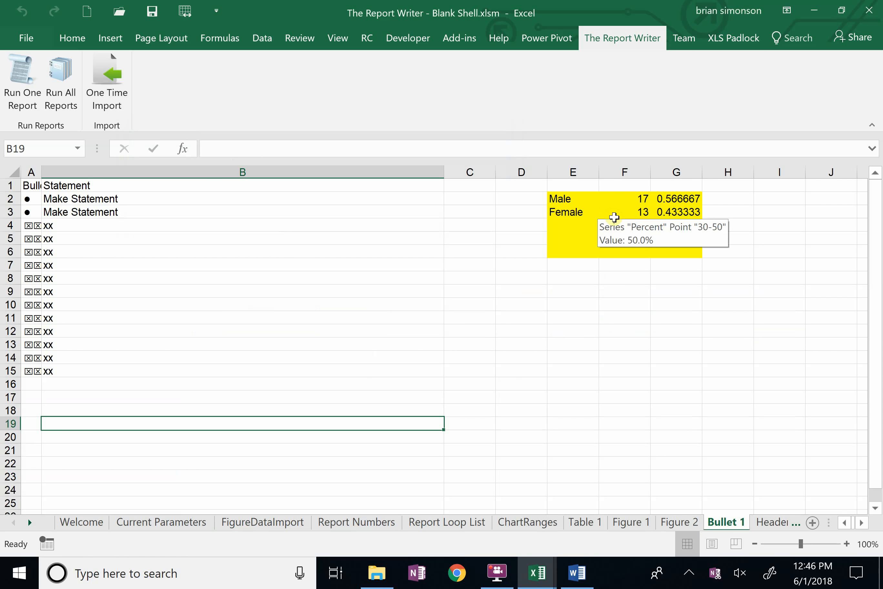
pyautogui.click(69, 201)
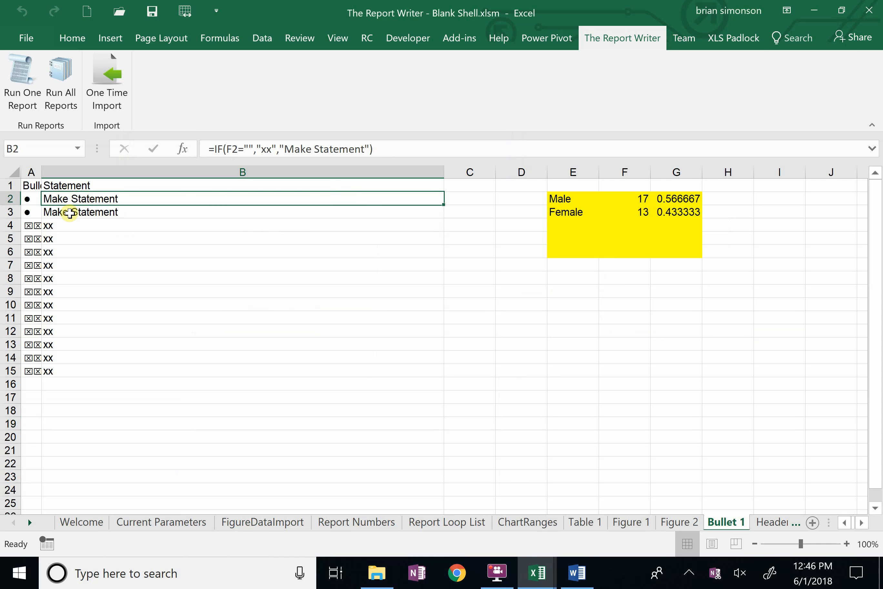
pyautogui.click(70, 213)
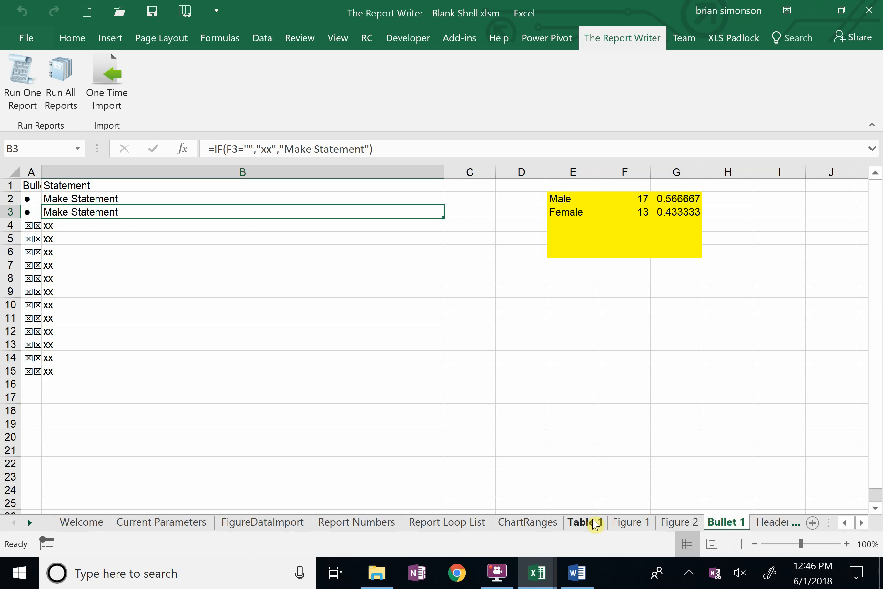
pyautogui.click(354, 523)
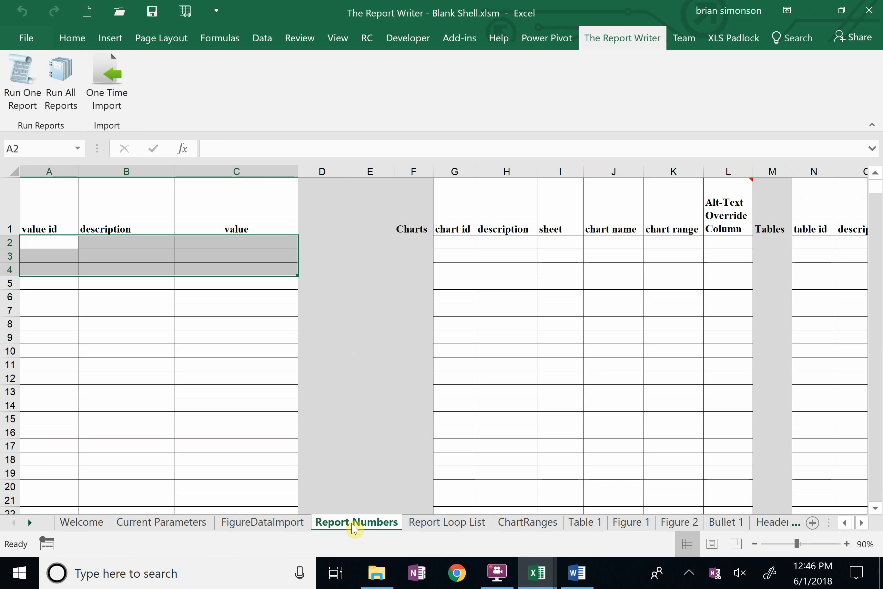